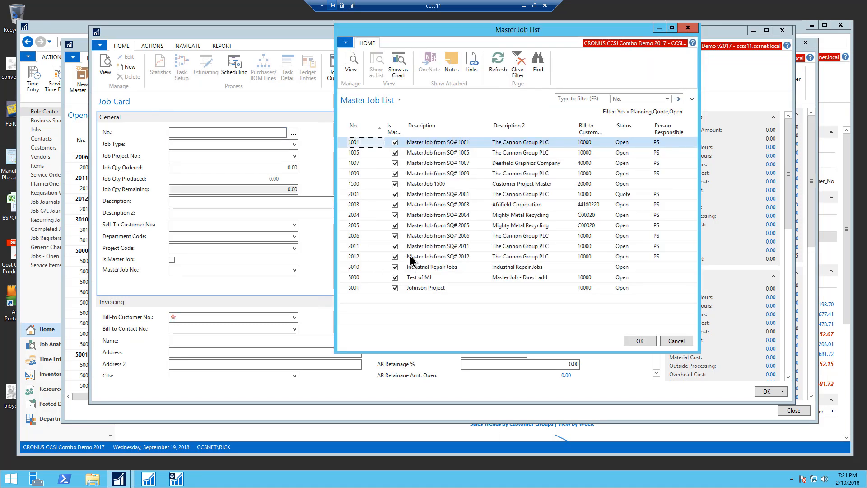
- Assign master job 5000, Test of MJ, to the new job and set its job project number to REPAIR
left_click(430, 278)
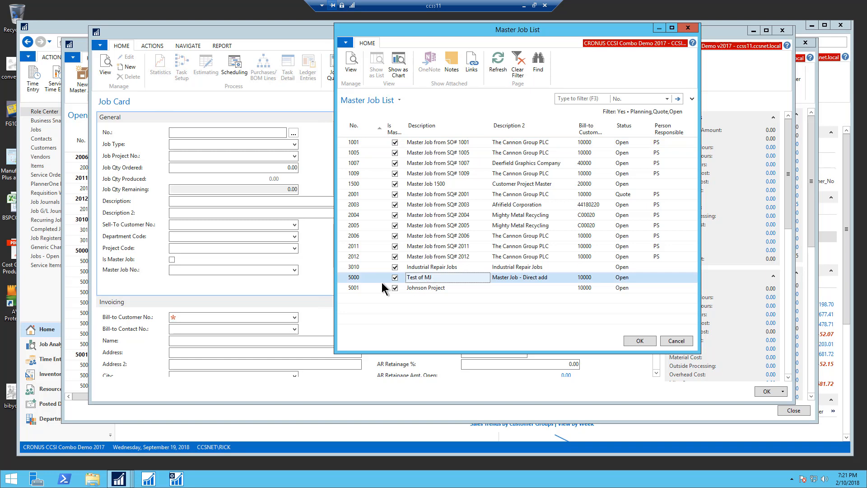
left_click(639, 341)
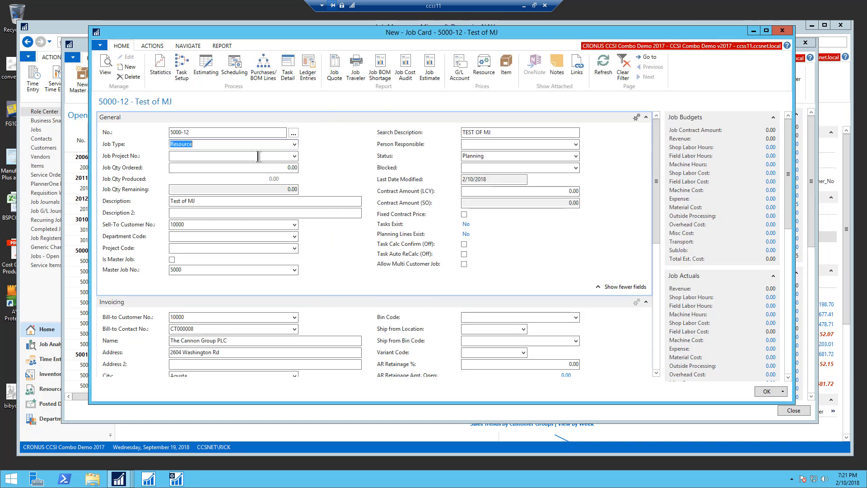
left_click(294, 156)
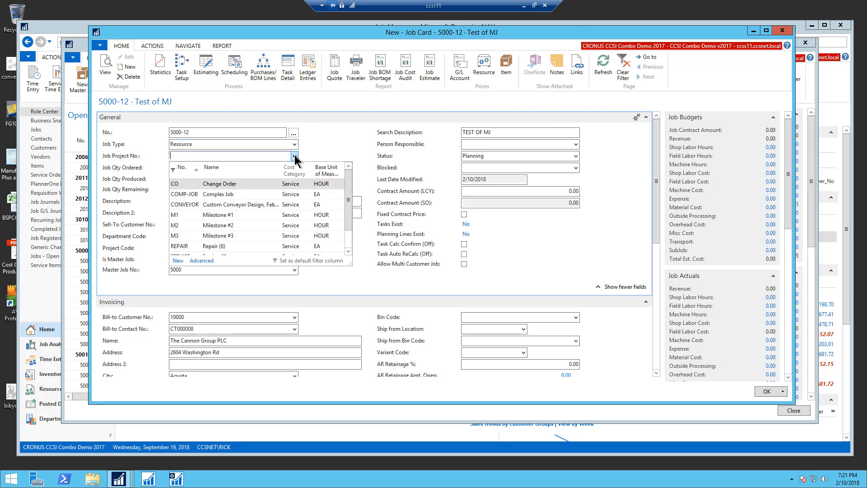
scroll(224, 216, "down", 1)
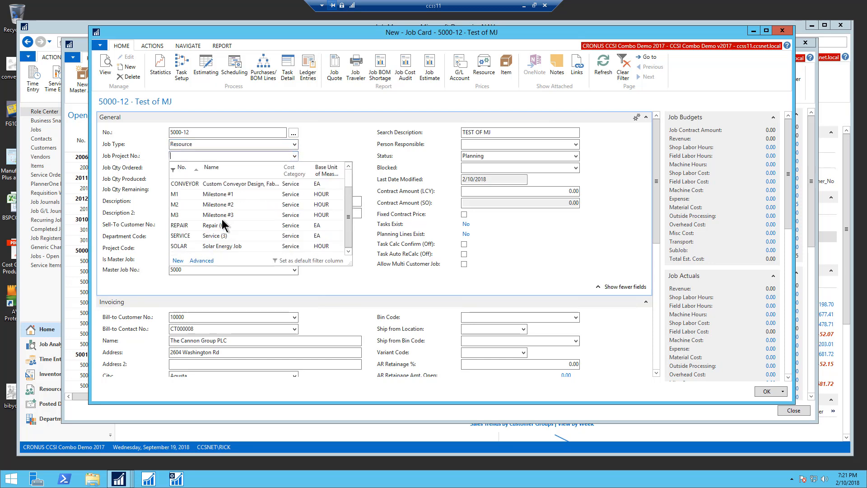
left_click(211, 226)
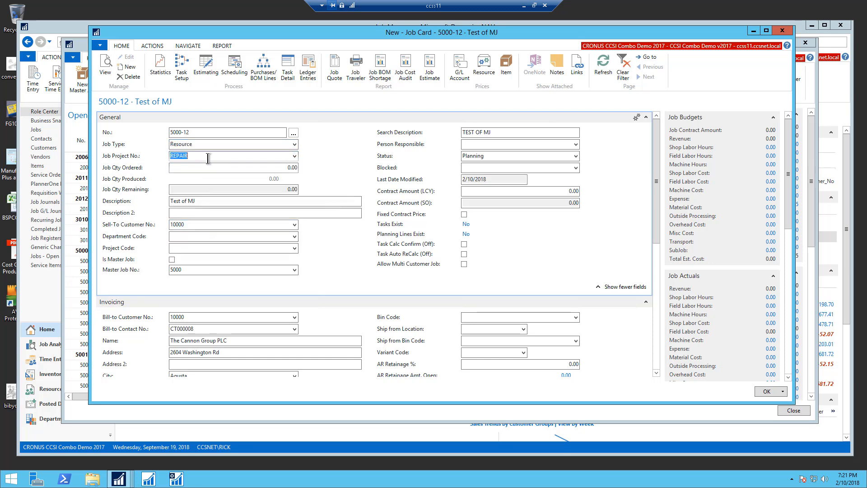
- Set the job quantity ordered to 1 and the target ship date to 2/28/2018, acknowledging the date warnings
type("1")
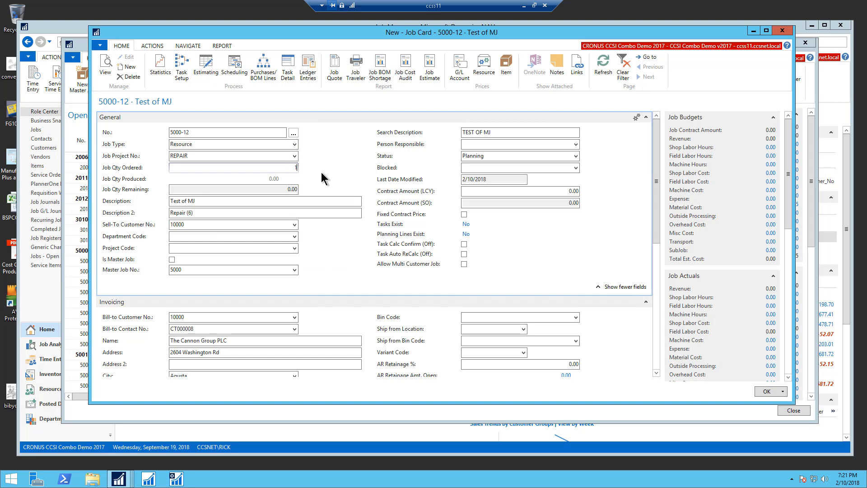
key("Tab")
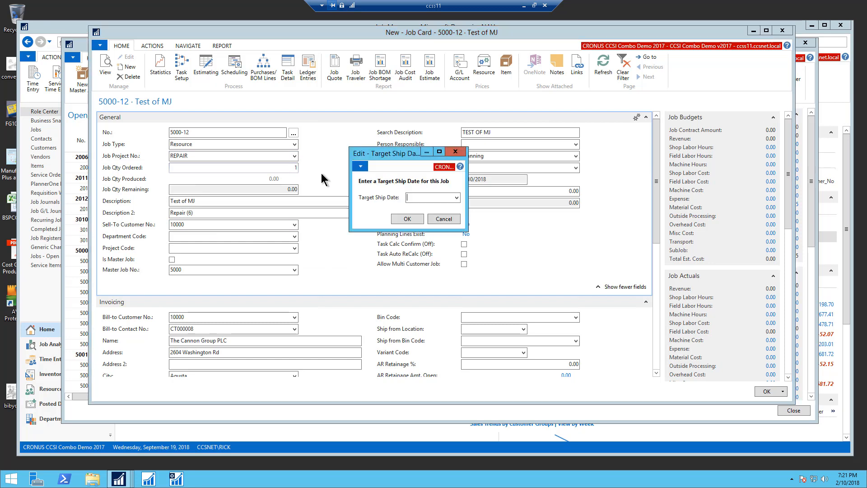
left_click(457, 198)
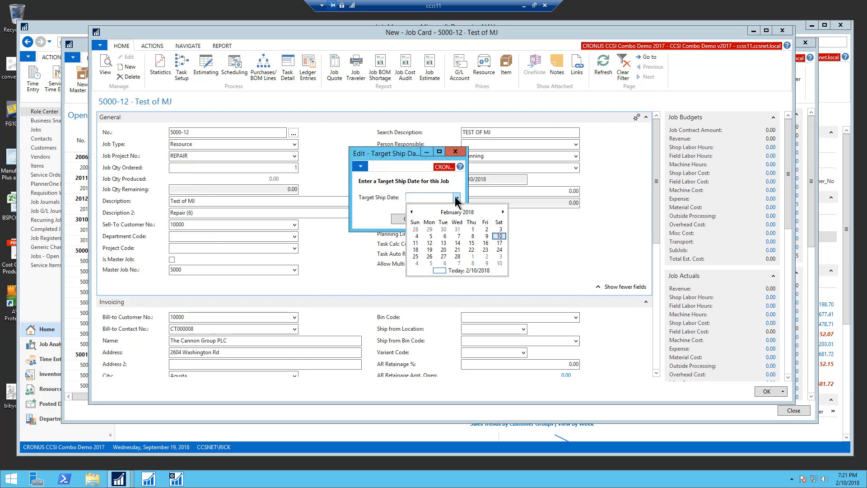
left_click(458, 257)
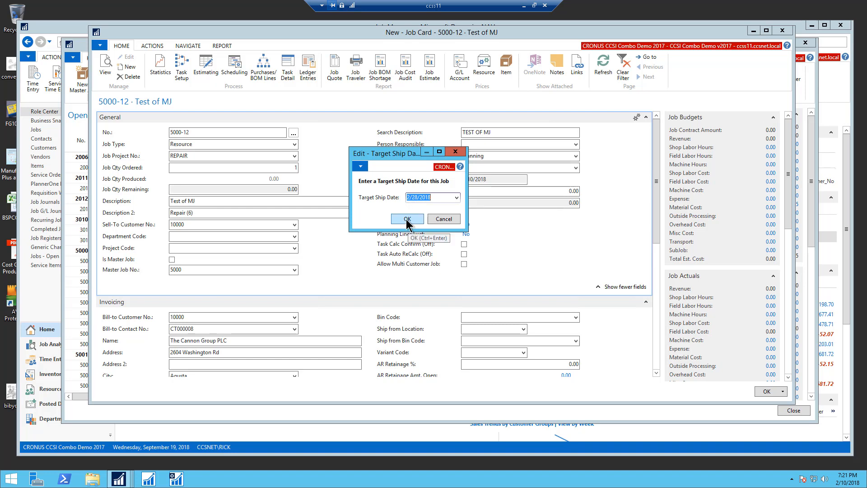
left_click(407, 220)
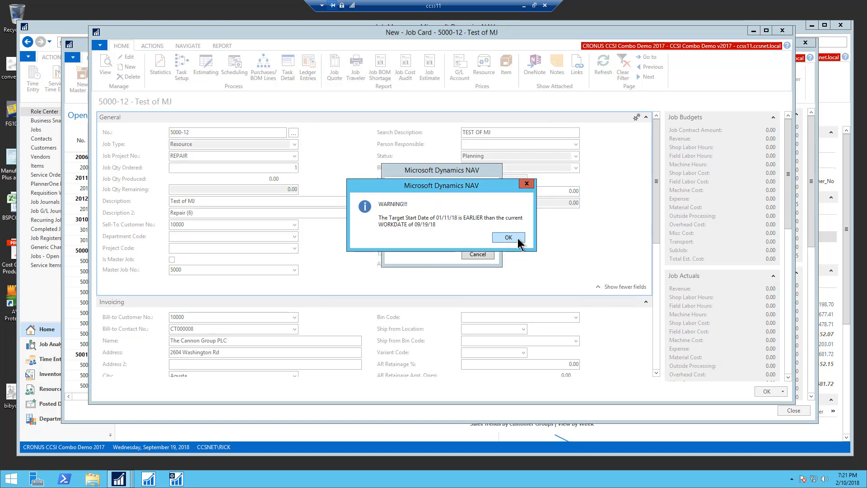
left_click(509, 237)
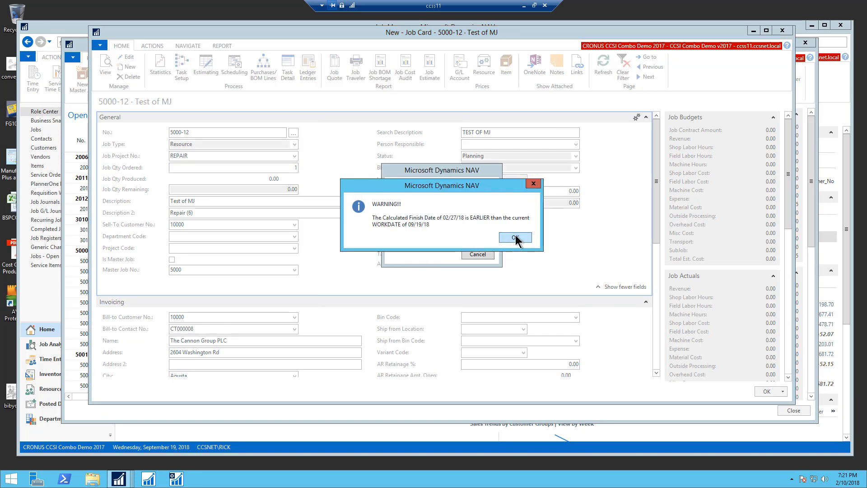
left_click(516, 237)
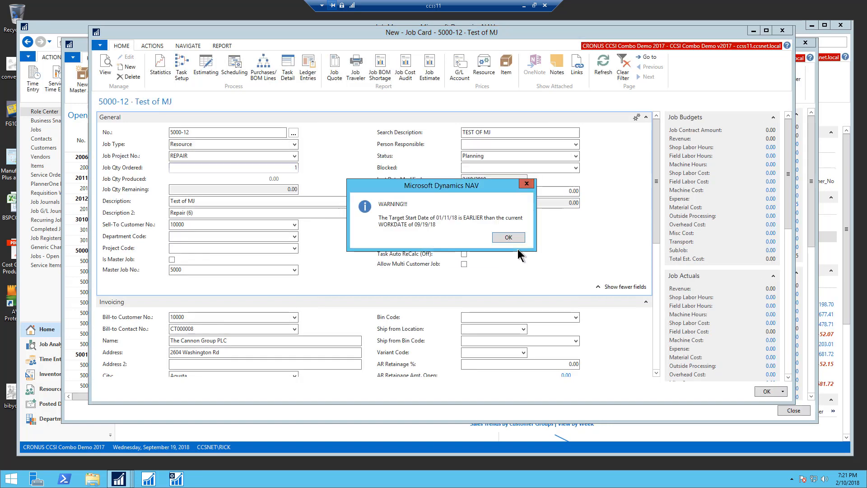
left_click(508, 238)
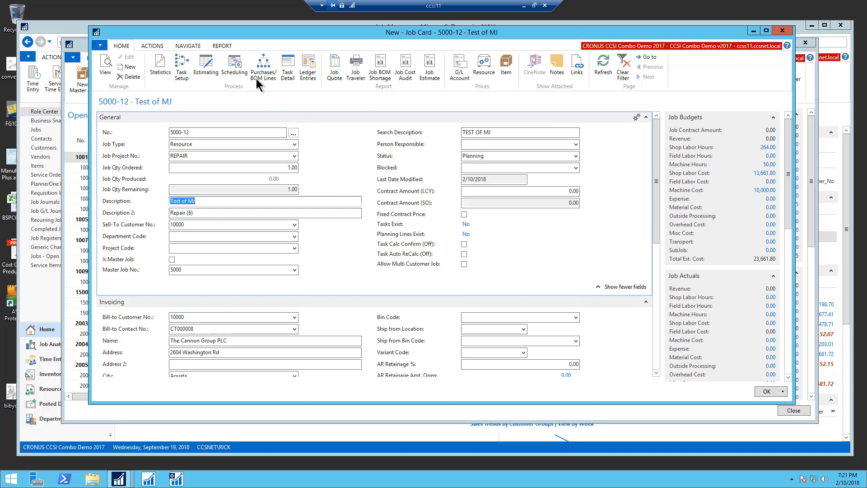
- Review the job's schedule, examining each task's resources, estimated hours, begin and finish dates and planning lines, and return to the job card
left_click(235, 68)
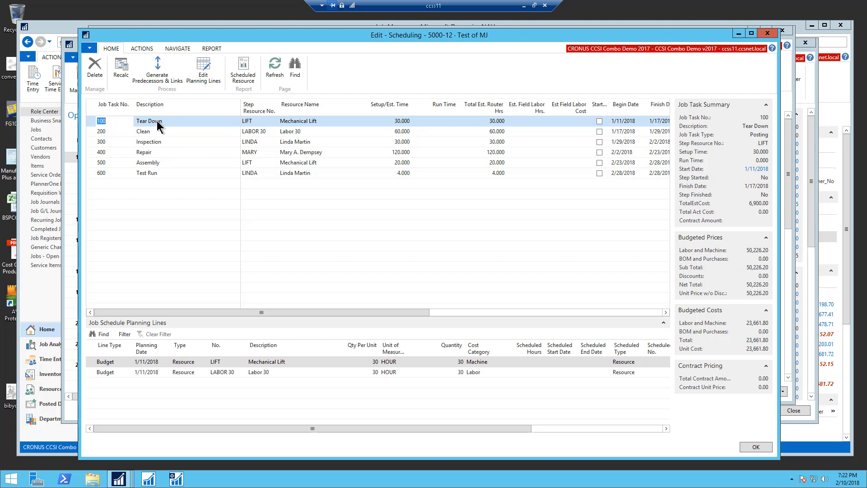
left_click(160, 175)
left_click(166, 123)
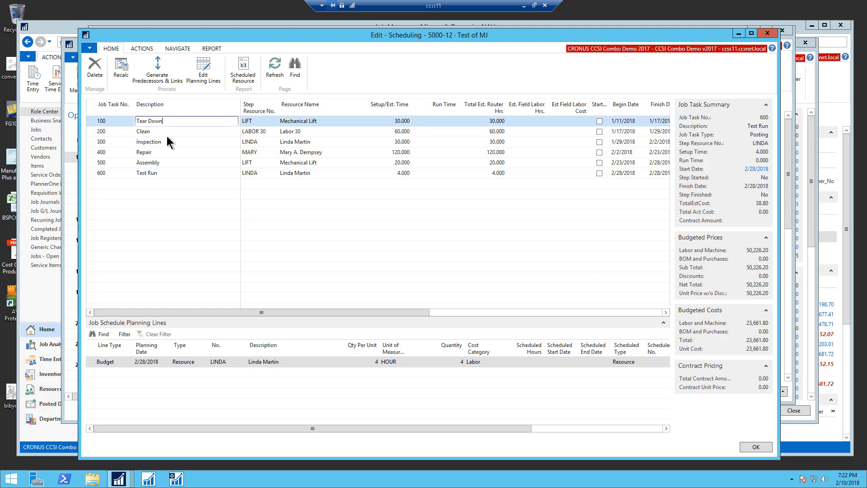
left_click(167, 143)
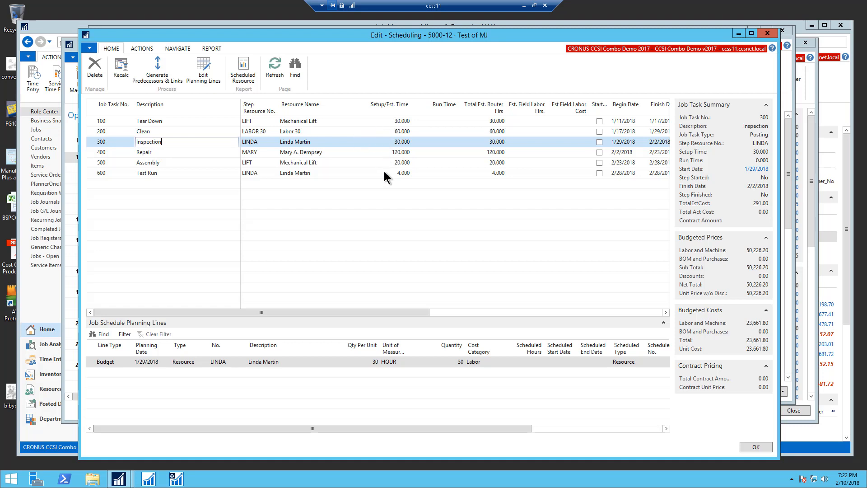
left_click_drag(360, 312, 442, 298)
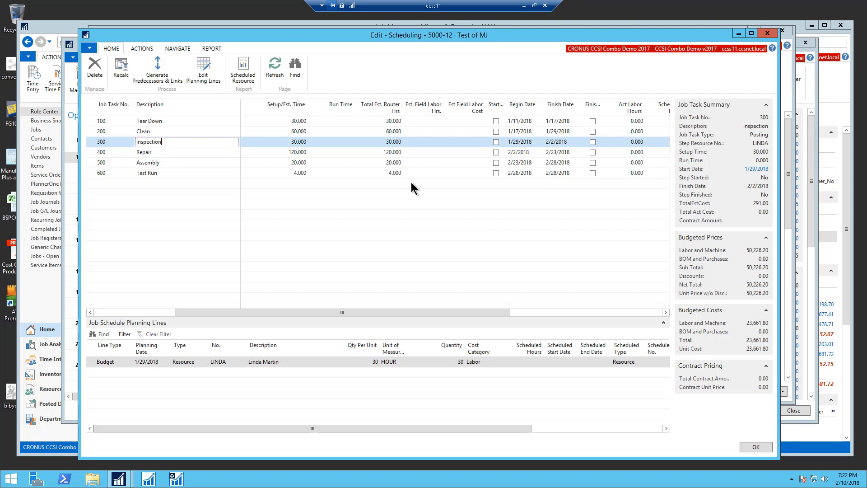
left_click(307, 363)
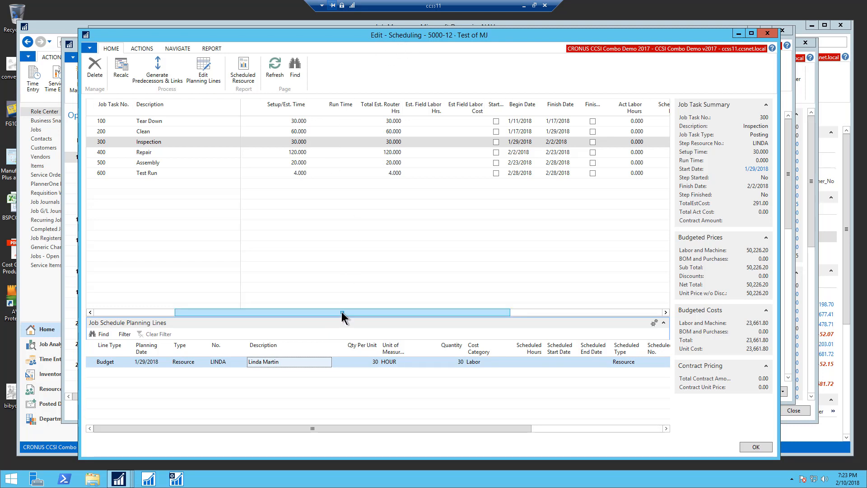
left_click_drag(340, 312, 491, 312)
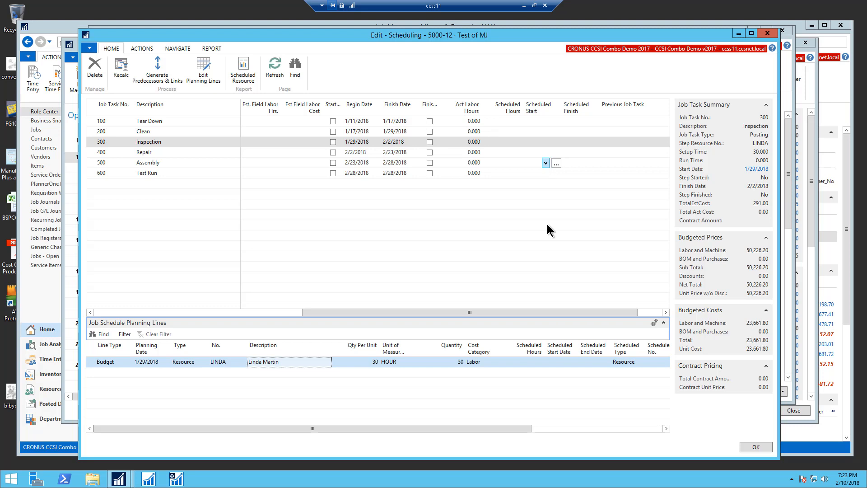
left_click(754, 447)
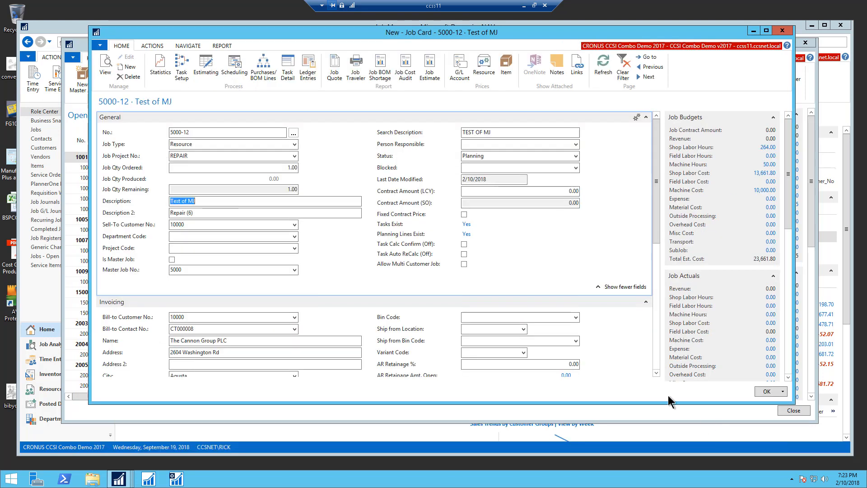
- Change the job's status to Open and acknowledge the finish date warning
left_click(482, 159)
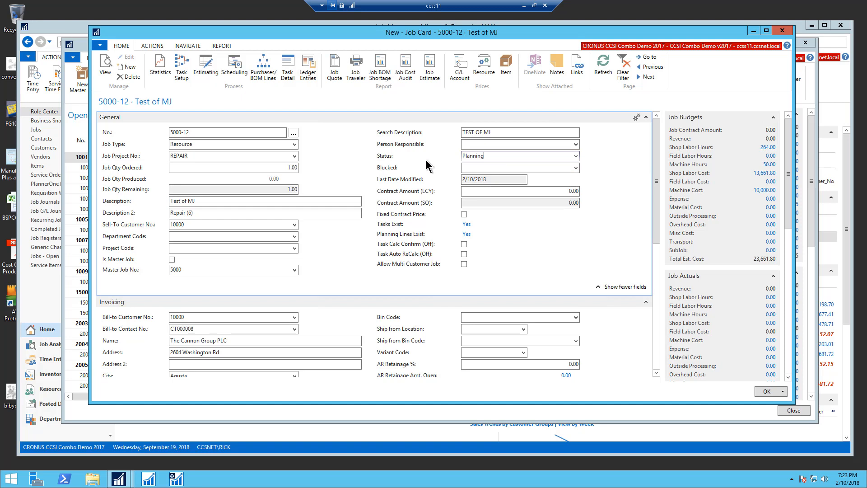
left_click(575, 156)
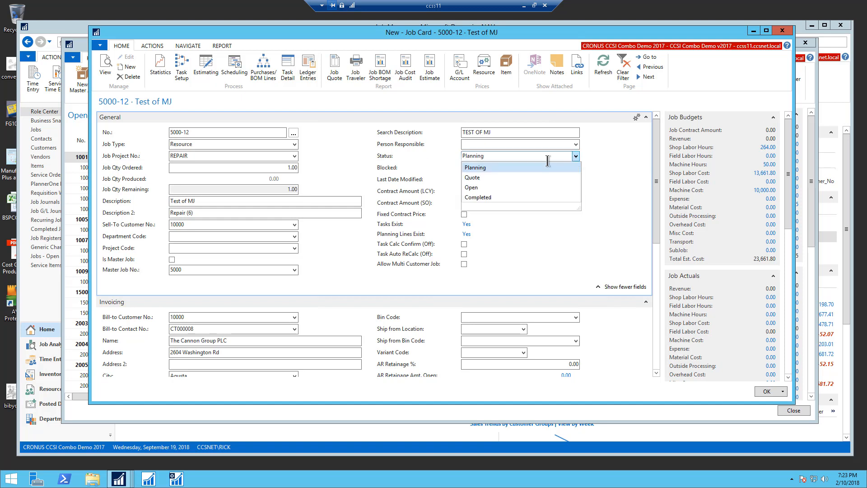
left_click(470, 188)
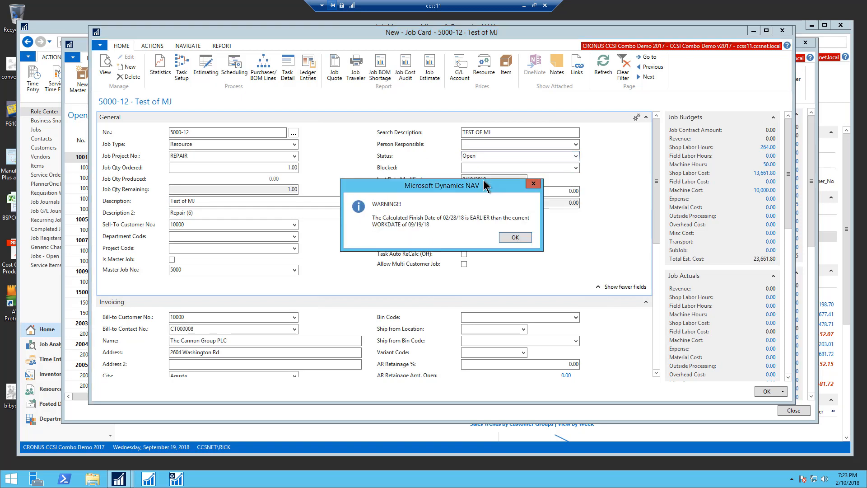
left_click(508, 236)
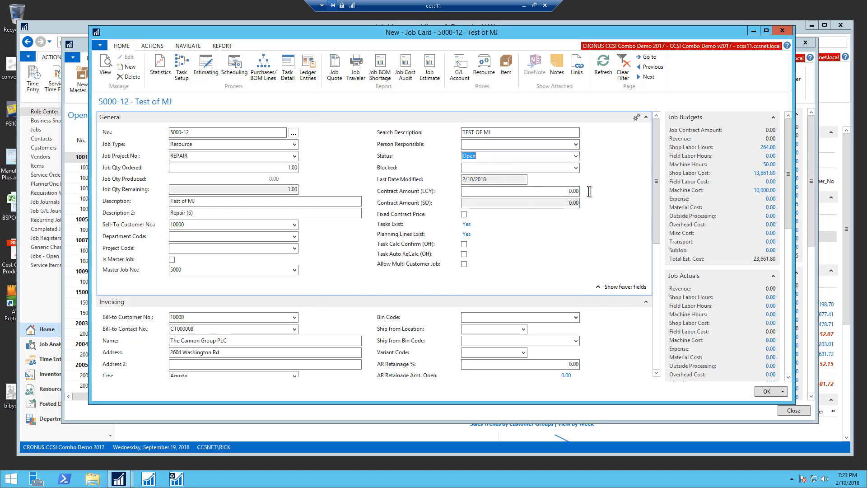
- Check the job's posting and PlannerOne settings and close the job card
scroll(656, 148, "down", 5)
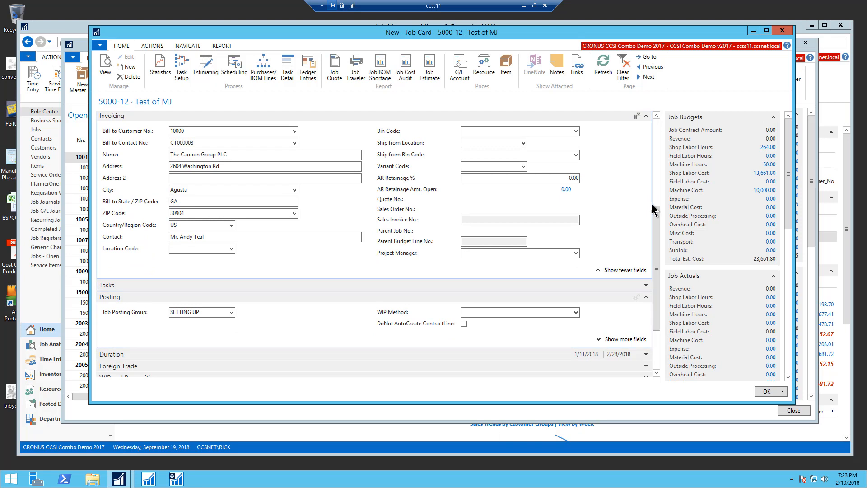
scroll(656, 253, "down", 3)
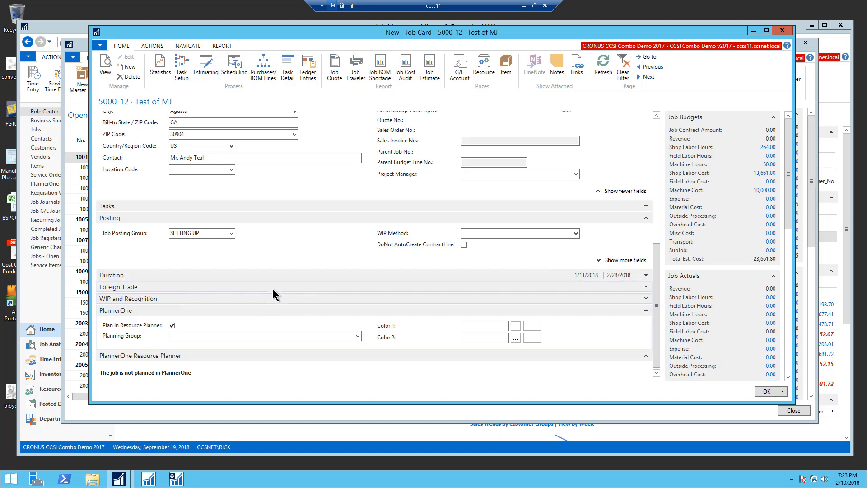
left_click(763, 393)
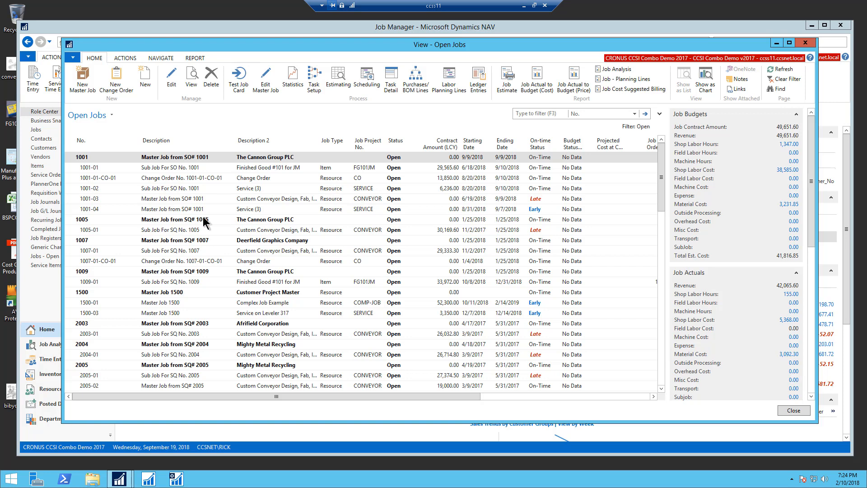
- Refresh the Open Jobs list and close it to return to the Job Manager role center
left_click(181, 209)
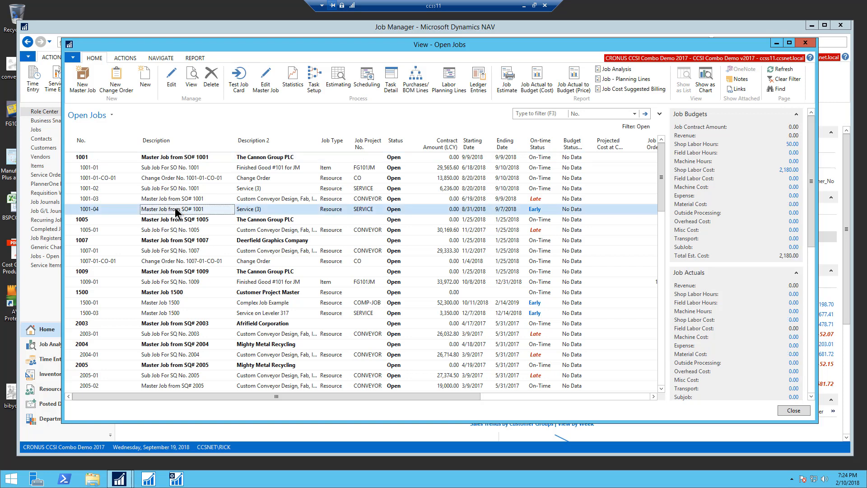
left_click(783, 71)
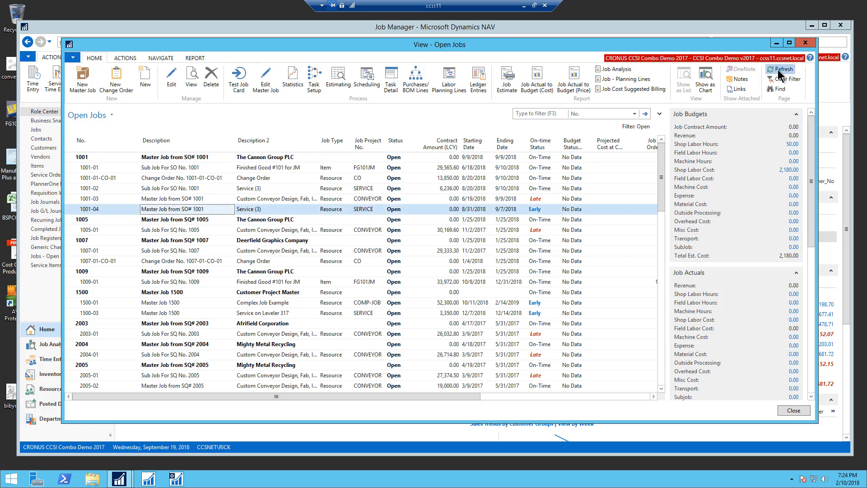
left_click(799, 407)
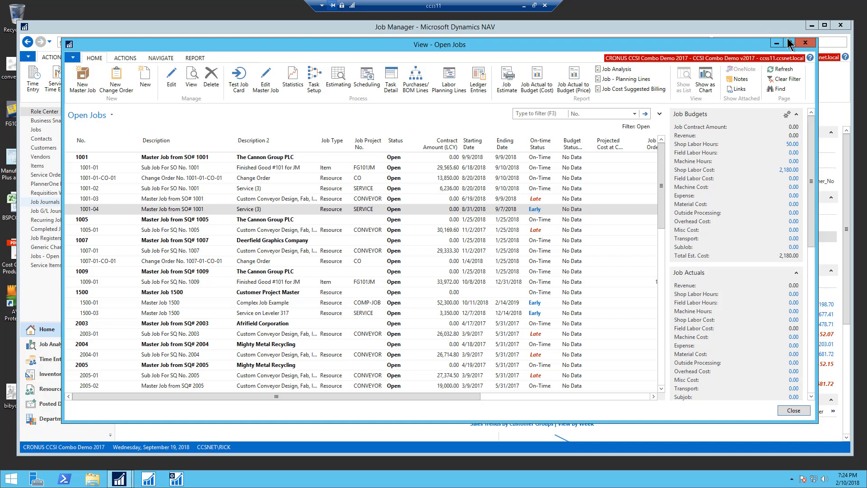
left_click(805, 43)
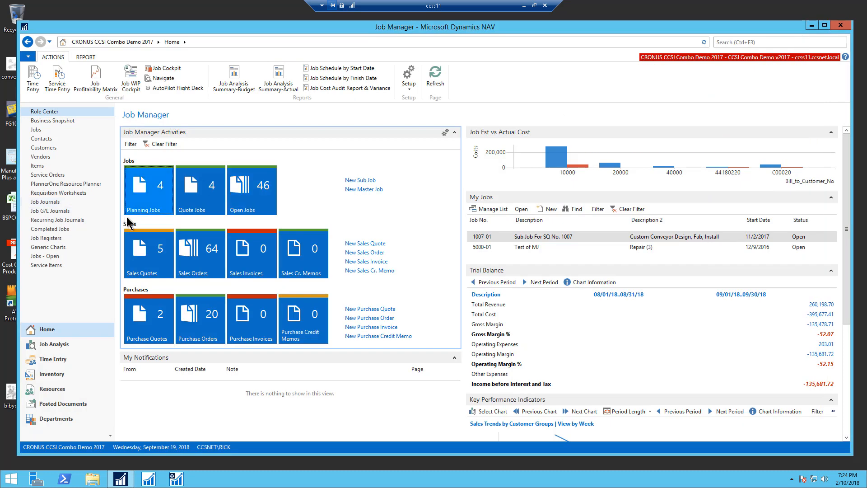
- In the PlannerOne Resource Planner, create the activities for the unplanned job 5000-12 Test of MJ
left_click(45, 184)
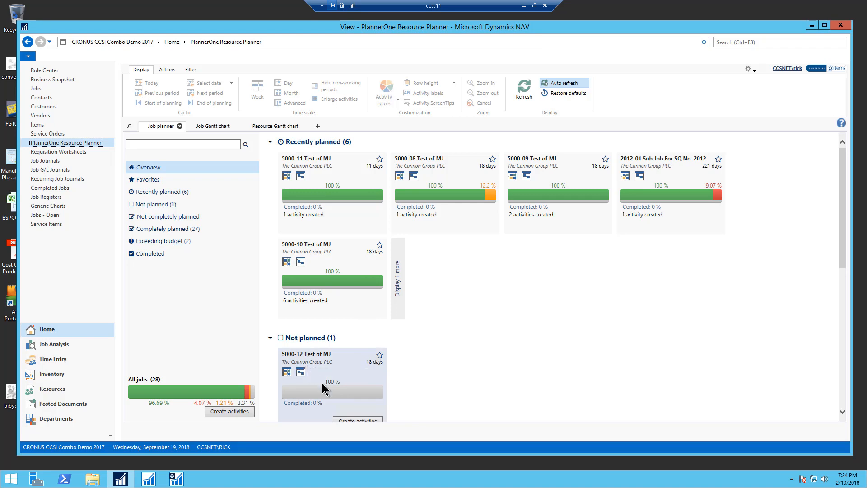
left_click(364, 421)
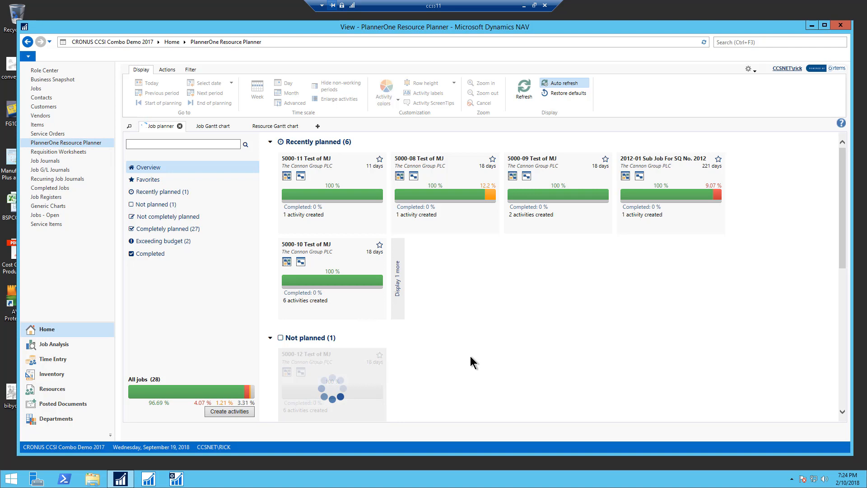
scroll(467, 357, "down", 1)
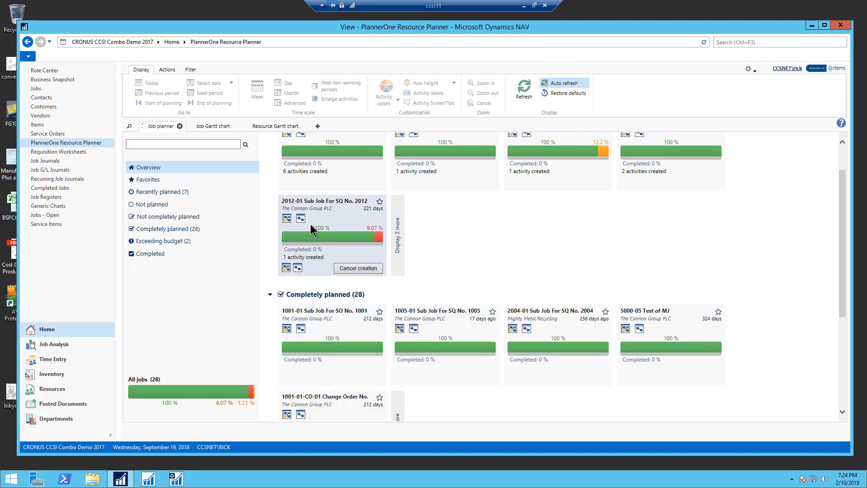
mouse_move(307, 169)
scroll(456, 233, "down", 1)
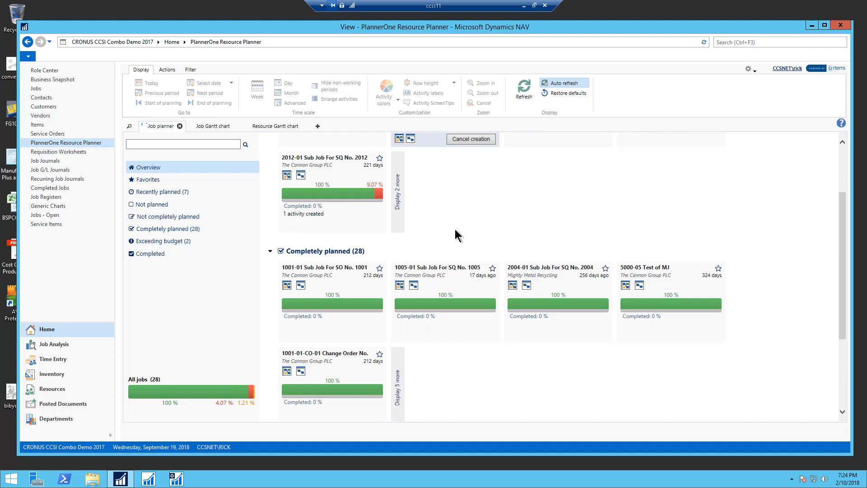
- Open the resource Gantt chart of job 5000-12 and examine how its activities are spread over the resources
scroll(456, 235, "up", 2)
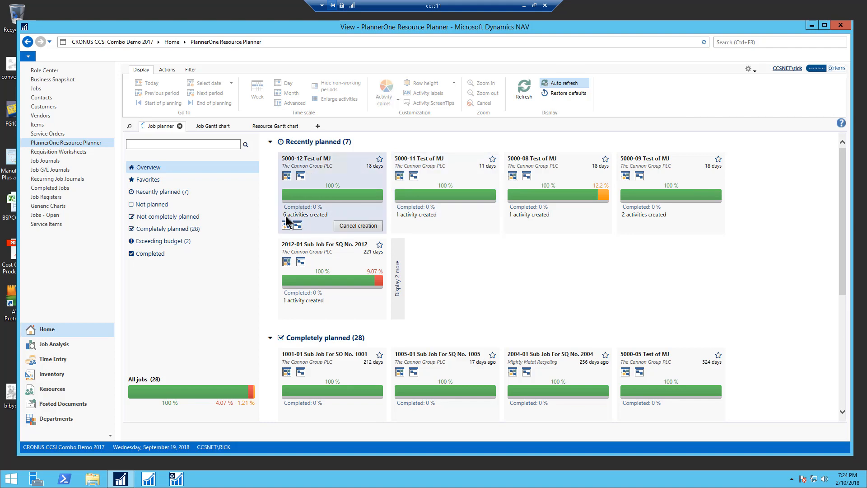
left_click(286, 177)
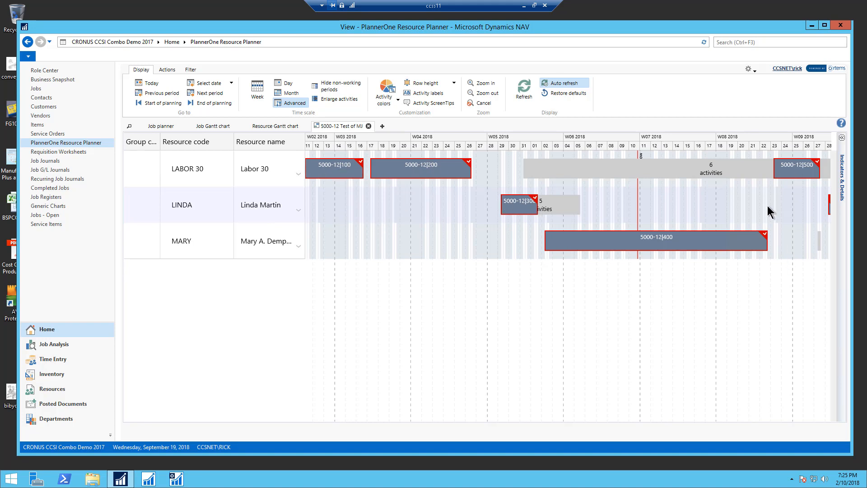
left_click_drag(769, 206, 659, 203)
mouse_move(721, 210)
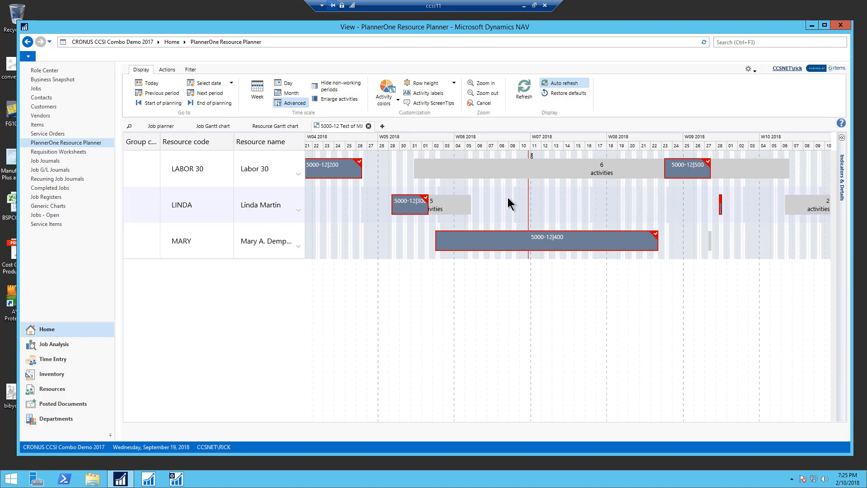
left_click_drag(509, 198, 600, 208)
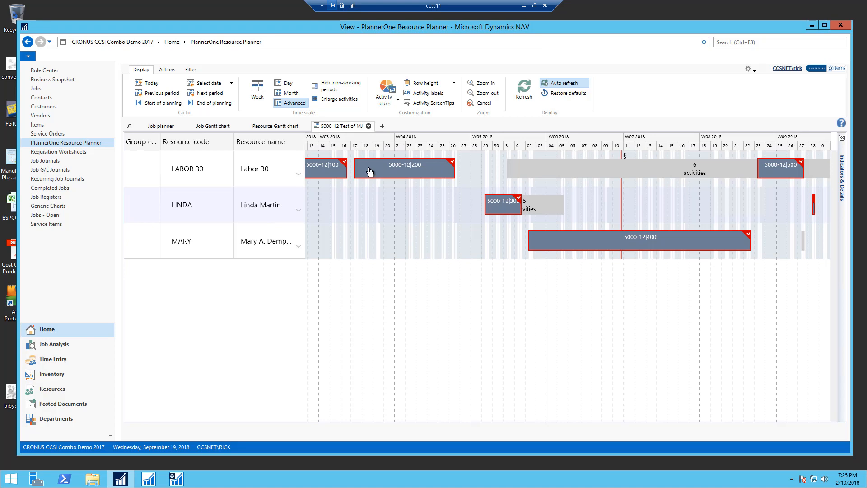
mouse_move(394, 170)
left_click(165, 70)
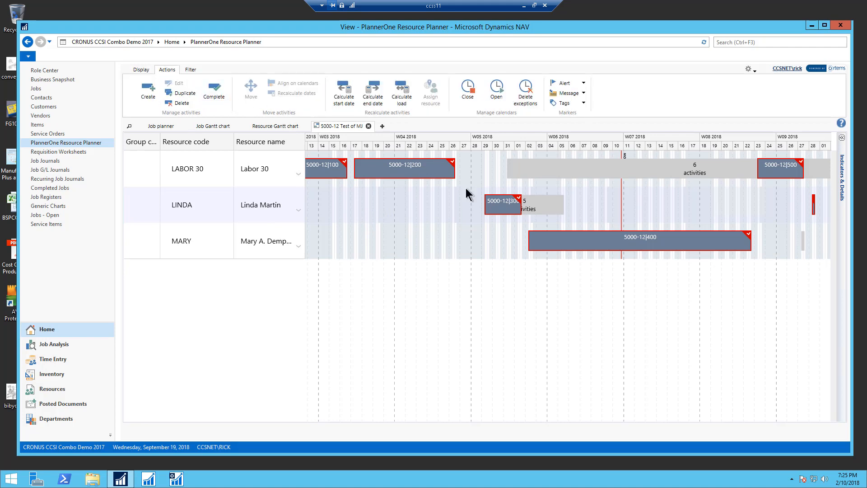
left_click(500, 204)
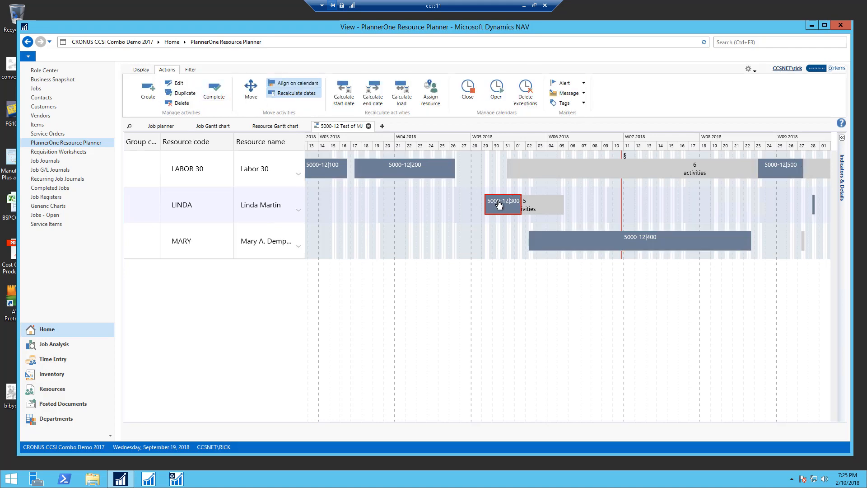
left_click(251, 91)
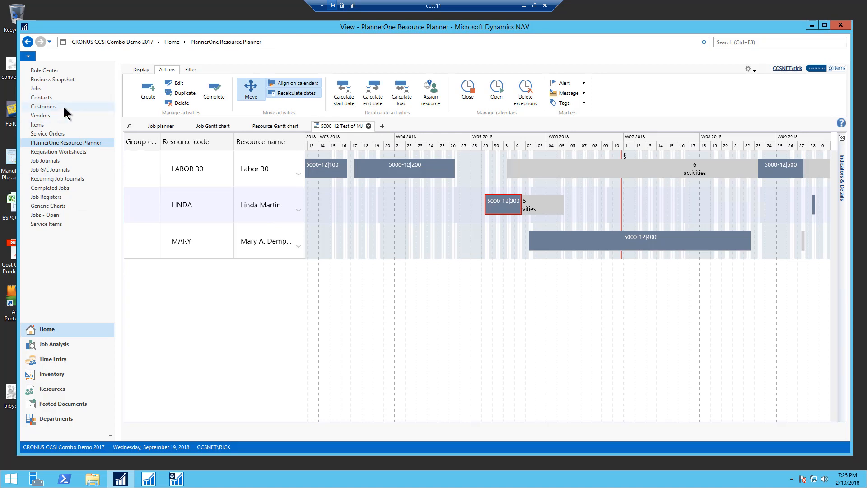
- Go to the Jobs list and open the Scheduling page for job 5000-12
left_click(38, 89)
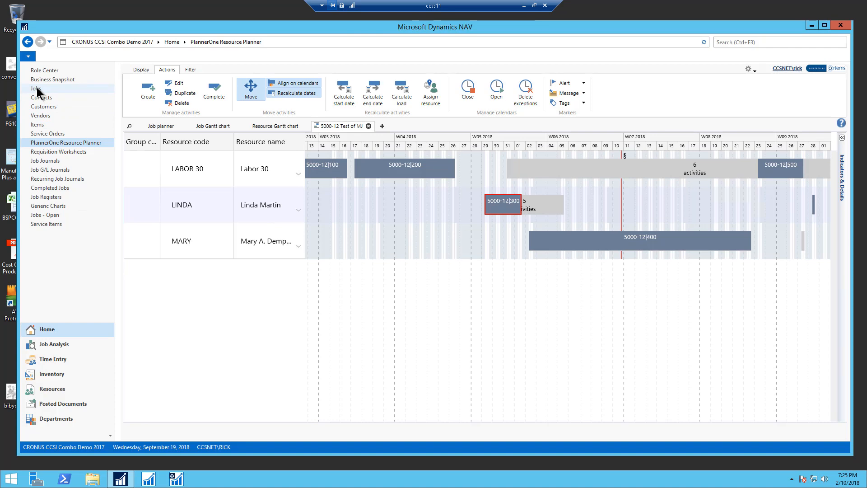
left_click(40, 86)
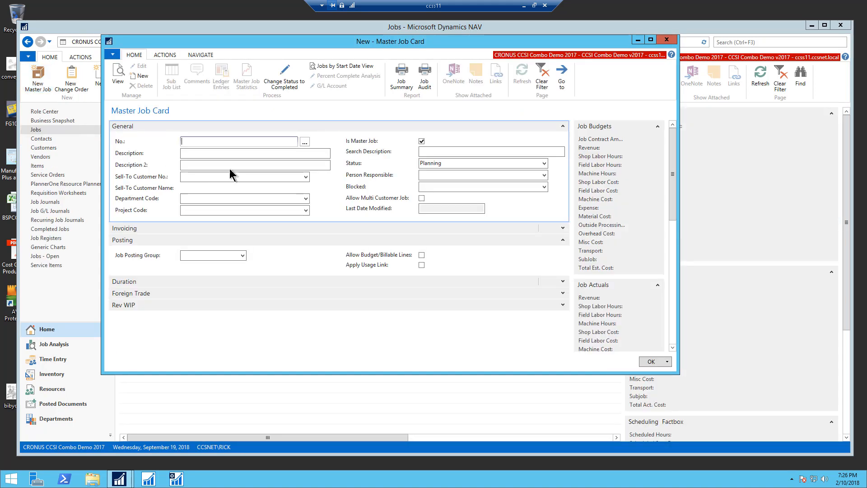
key("Escape")
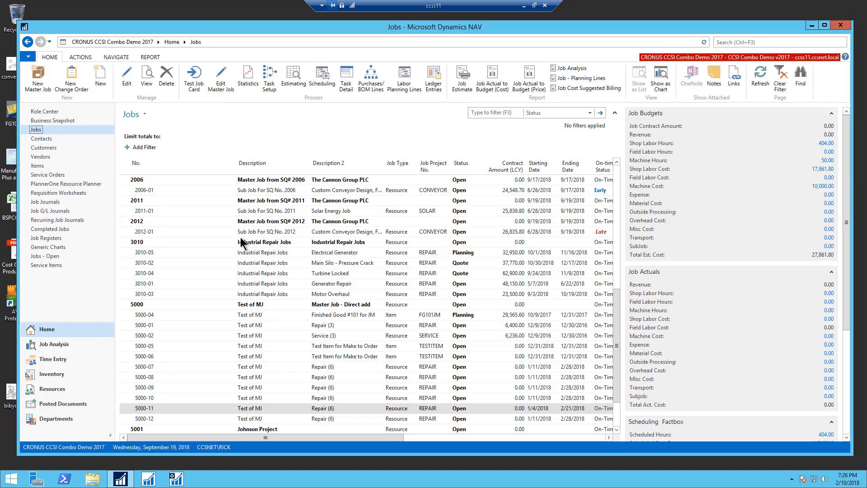
left_click(159, 367)
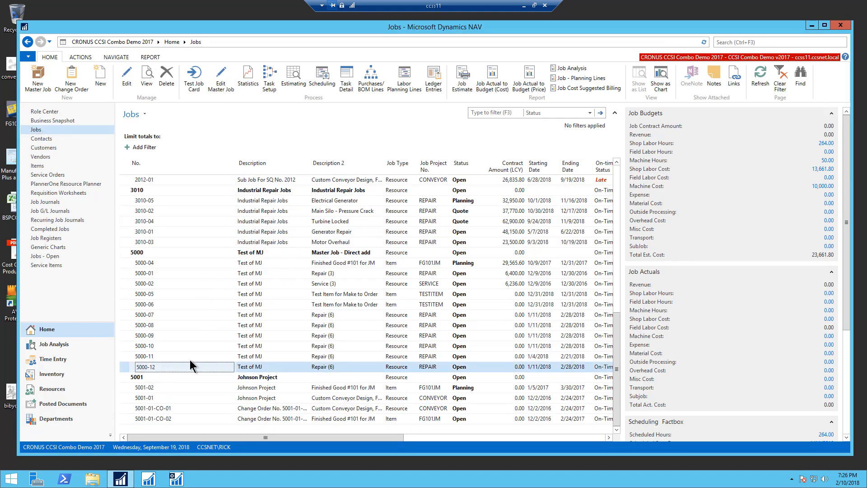
left_click(322, 75)
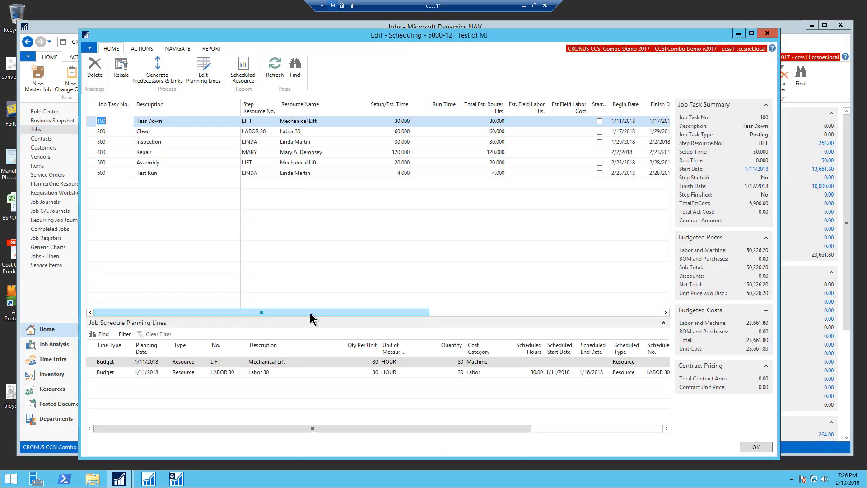
- Generate predecessors and links for the job tasks and check the begin, finish and previous task columns
left_click_drag(310, 313, 503, 307)
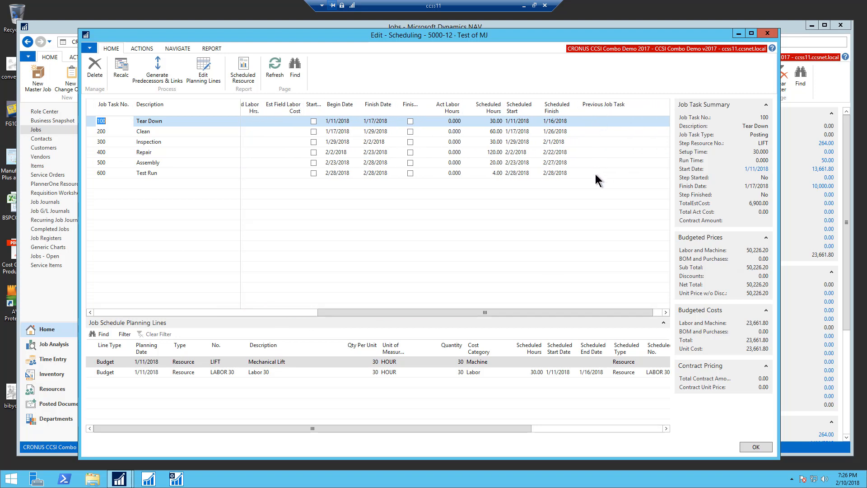
left_click(156, 70)
left_click_drag(353, 312, 276, 280)
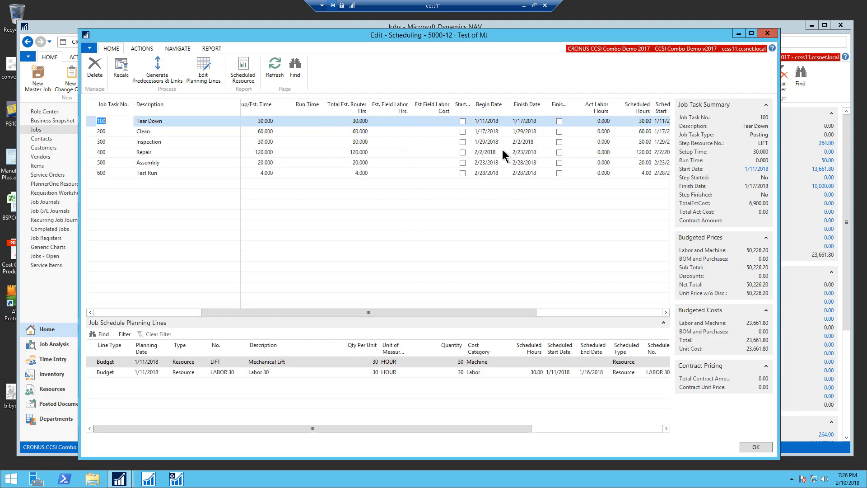
left_click_drag(441, 311, 526, 300)
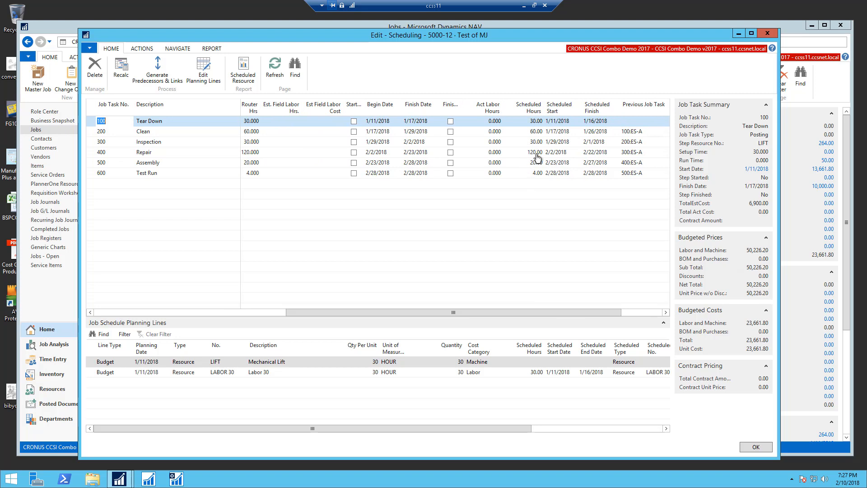
- View the PlannerOne activity entries behind the scheduled hours of task 200 Clean and close them
left_click(535, 133)
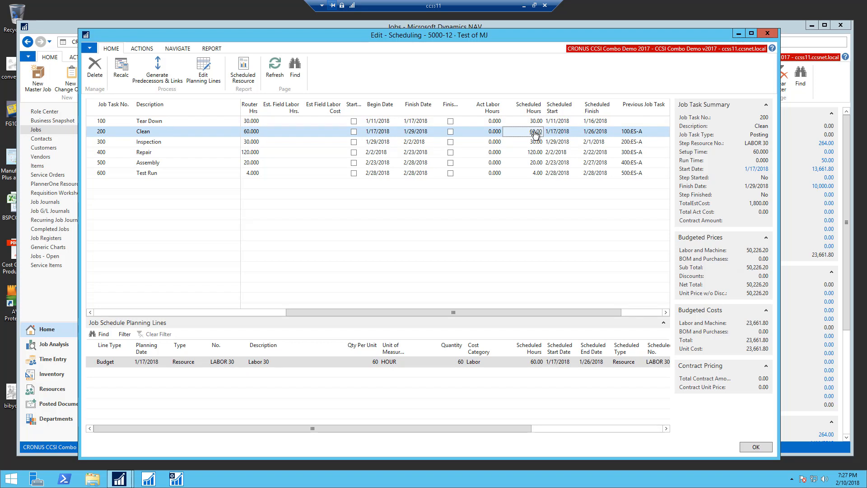
left_click(535, 133)
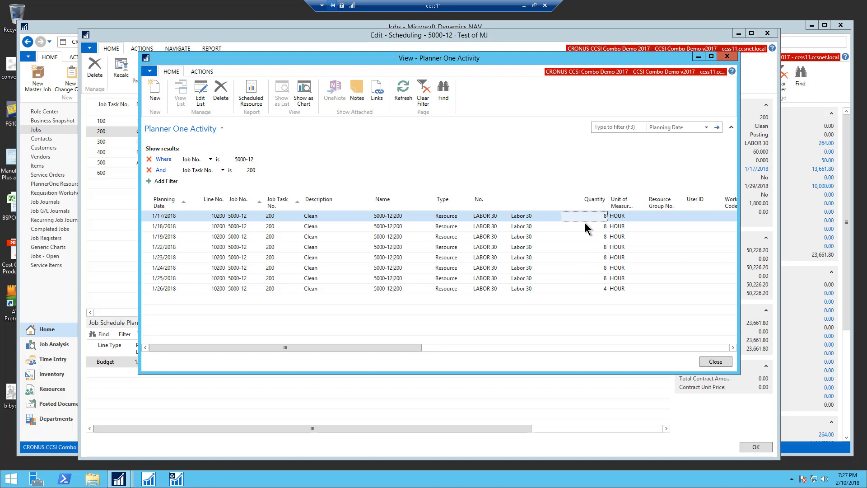
left_click(715, 362)
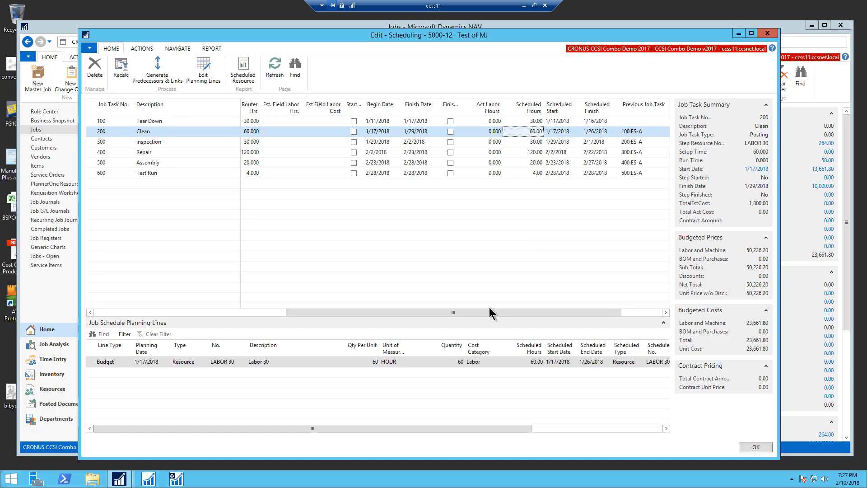
- Set the setup time of task 200 Clean to 80, recalculate the dates on the remaining steps and acknowledge the finish date warning
left_click_drag(484, 312, 425, 309)
left_click_drag(350, 312, 263, 307)
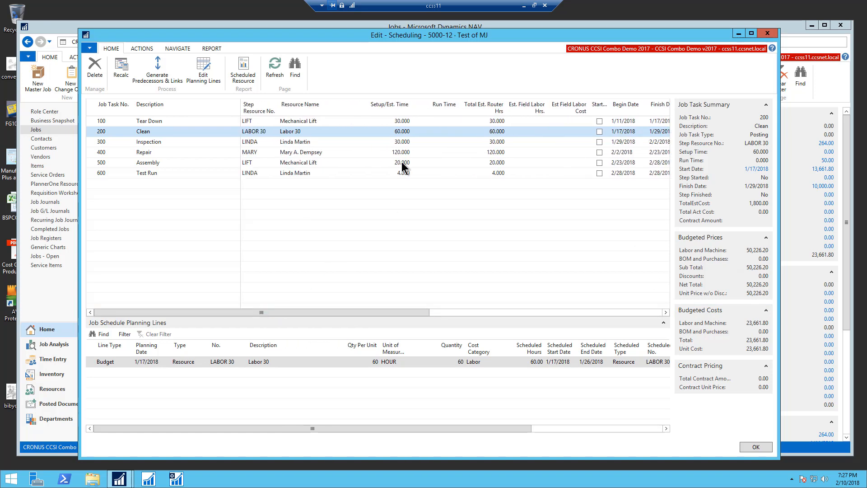
left_click(399, 132)
left_click_drag(390, 131, 421, 131)
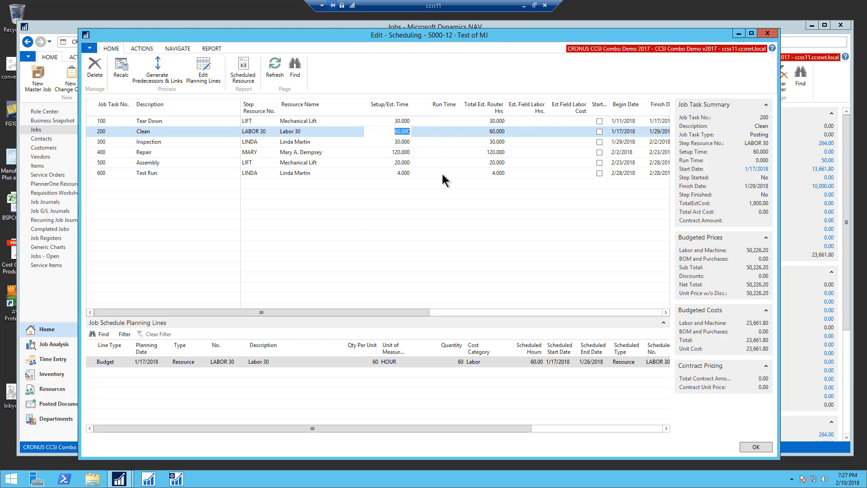
type("80")
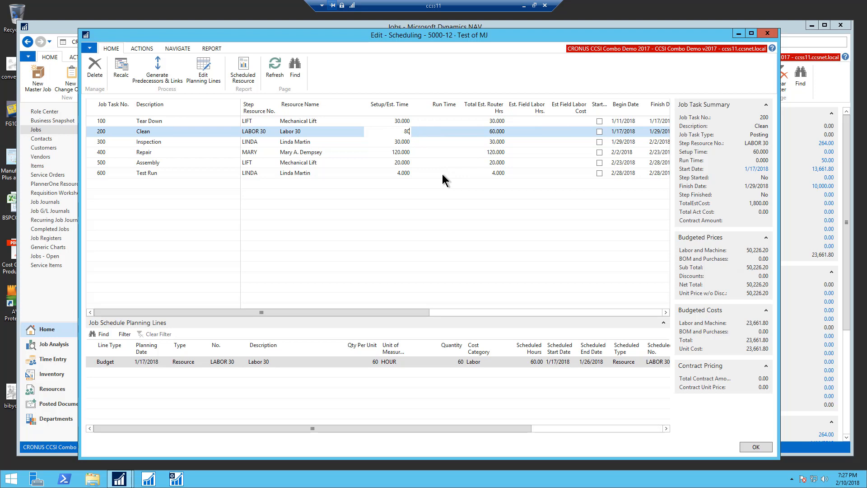
left_click(408, 141)
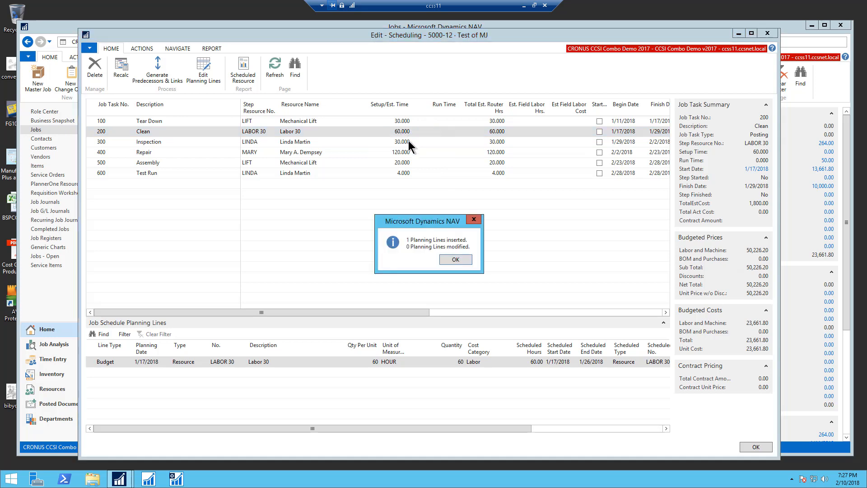
left_click(454, 259)
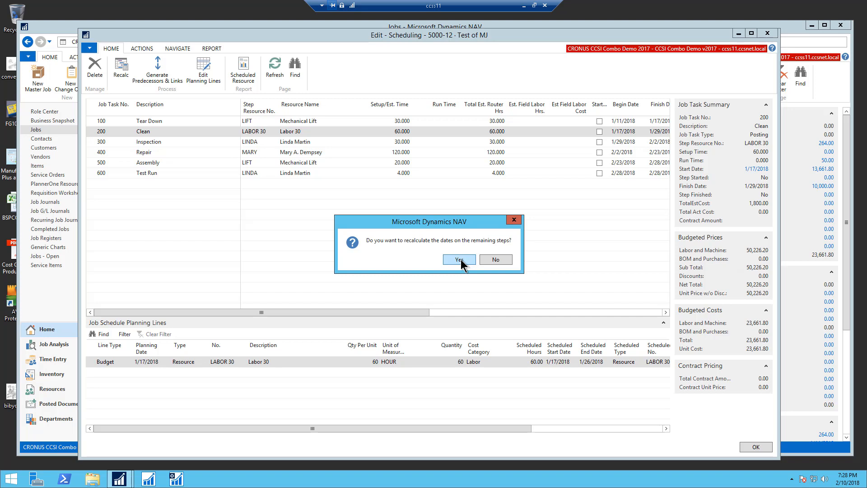
left_click(459, 261)
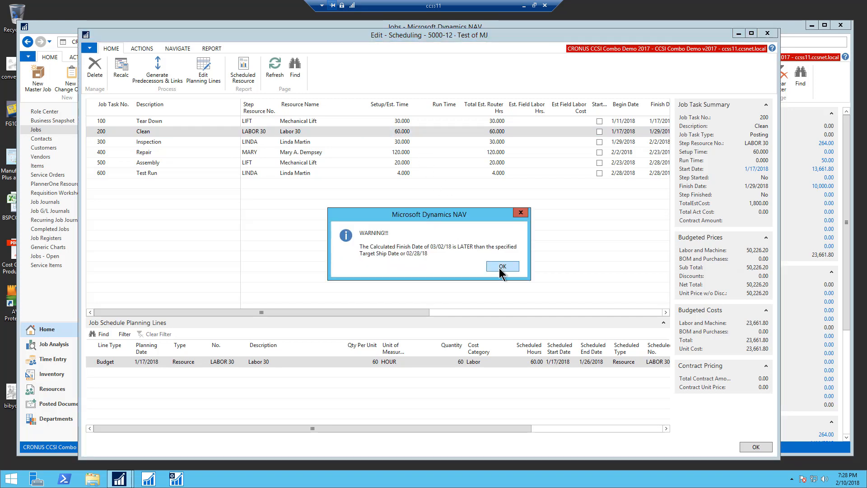
left_click(500, 266)
left_click(500, 266)
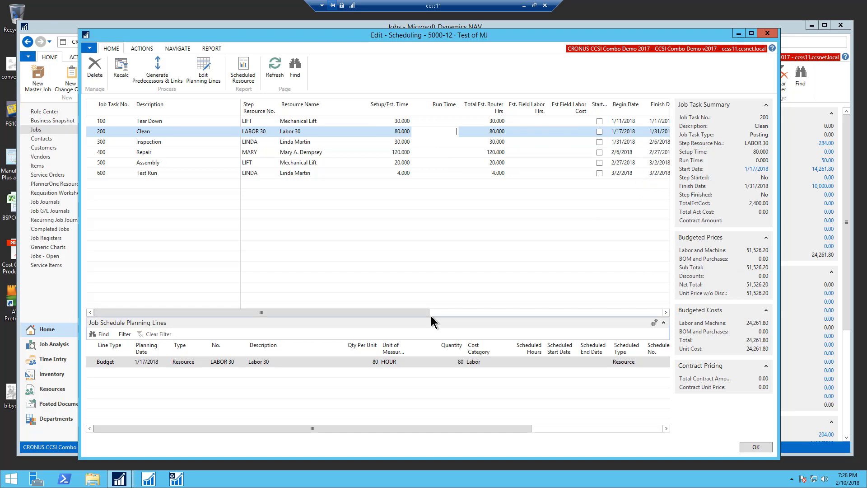
- Compare the recalculated task dates with the scheduled hours and dates and close the Scheduling page
left_click_drag(418, 311, 442, 312)
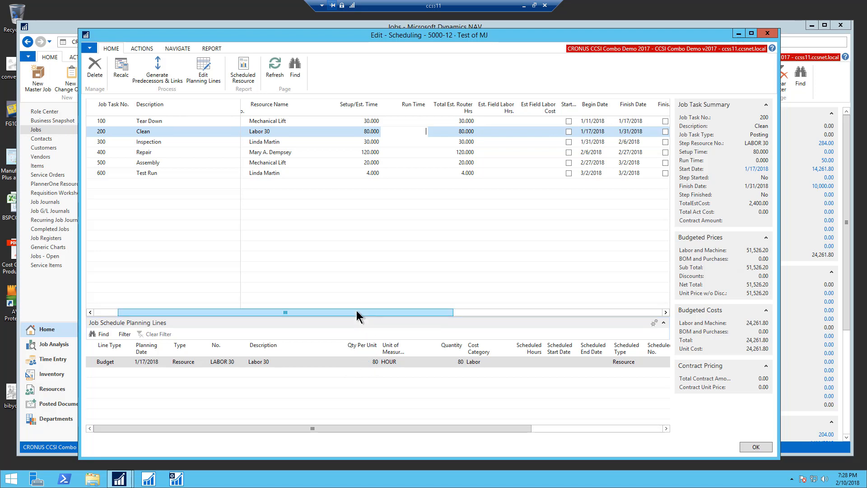
left_click_drag(359, 312, 534, 304)
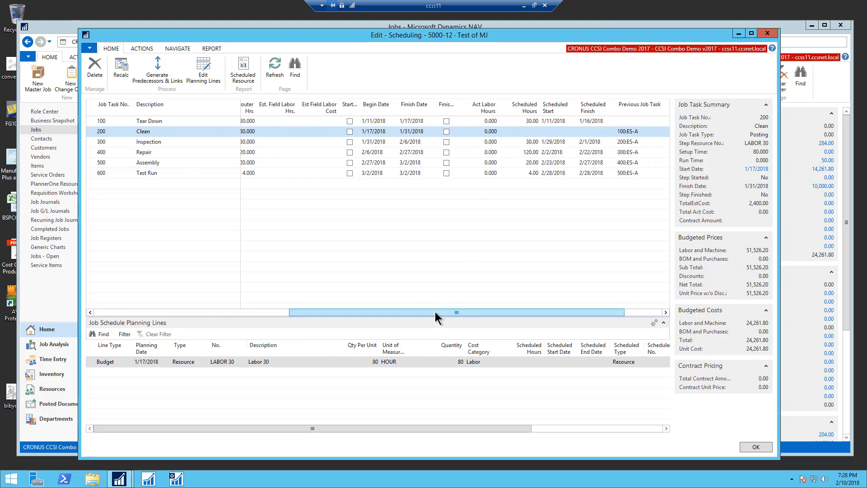
left_click_drag(435, 312, 325, 287)
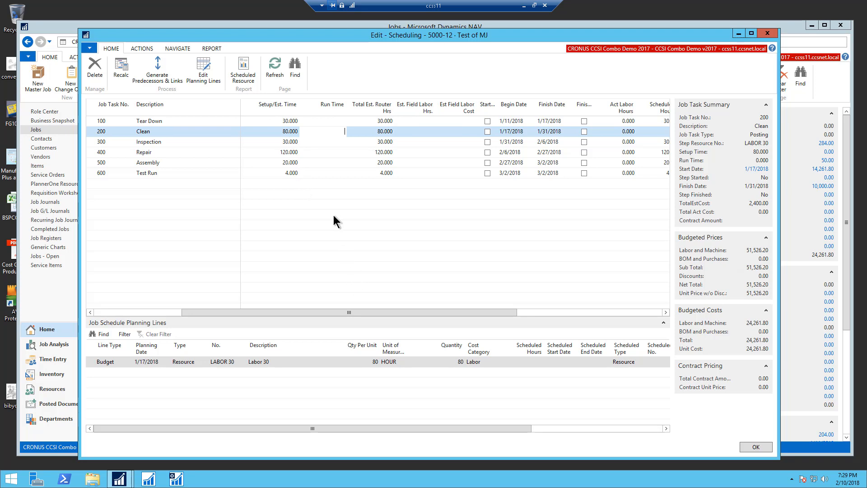
left_click(751, 448)
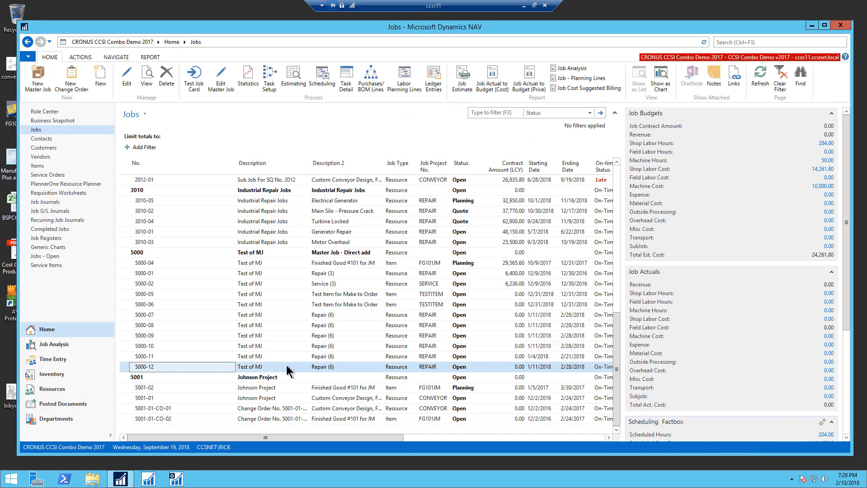
- Return to the PlannerOne Resource Planner and create the missing activities for the not completely planned job
left_click(72, 183)
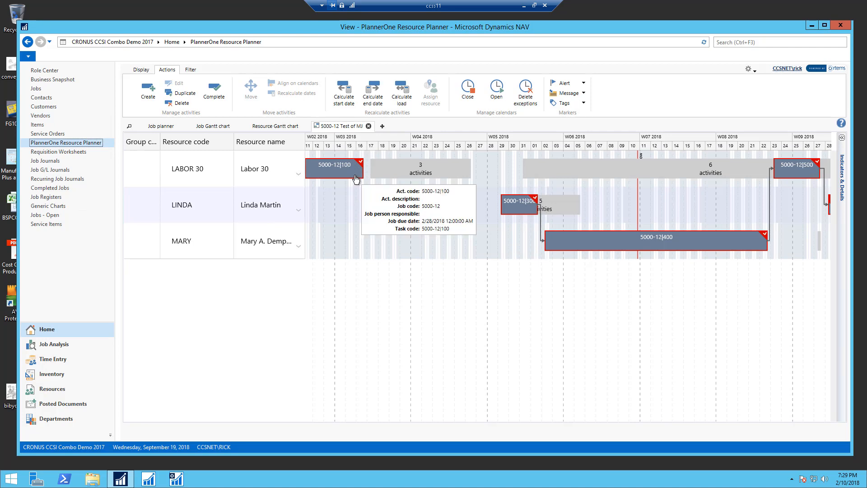
left_click(163, 127)
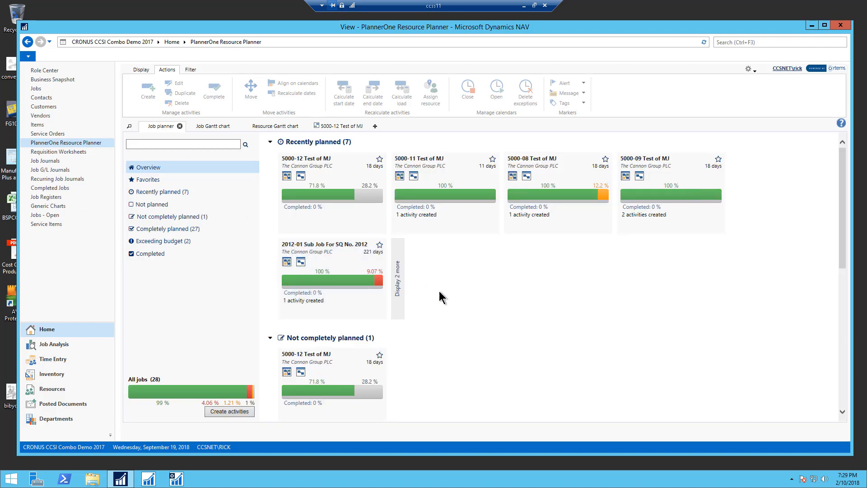
left_click(230, 412)
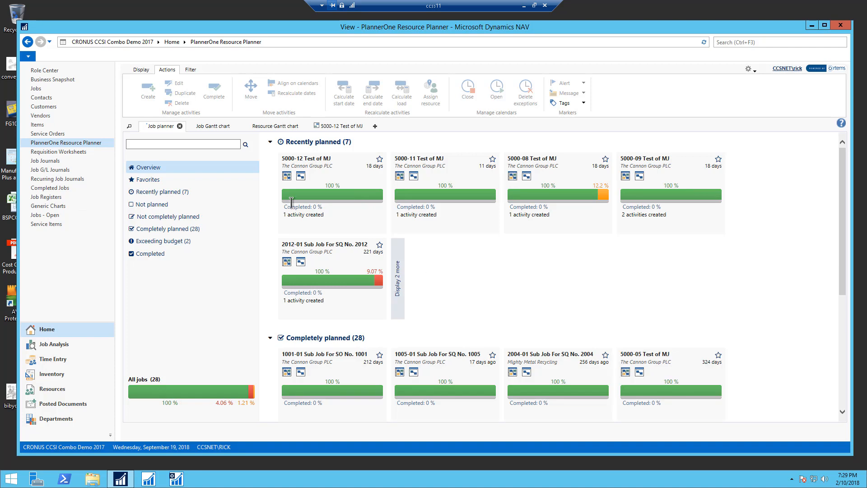
- Open job 5000-12's resource Gantt chart and view the job planning line details and general information of activity 5000-12|200
left_click(287, 176)
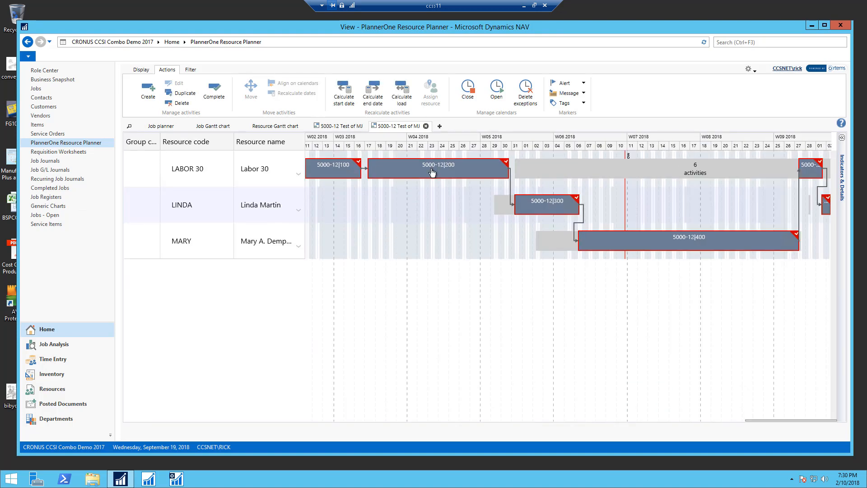
mouse_move(393, 174)
mouse_move(469, 169)
left_click(842, 139)
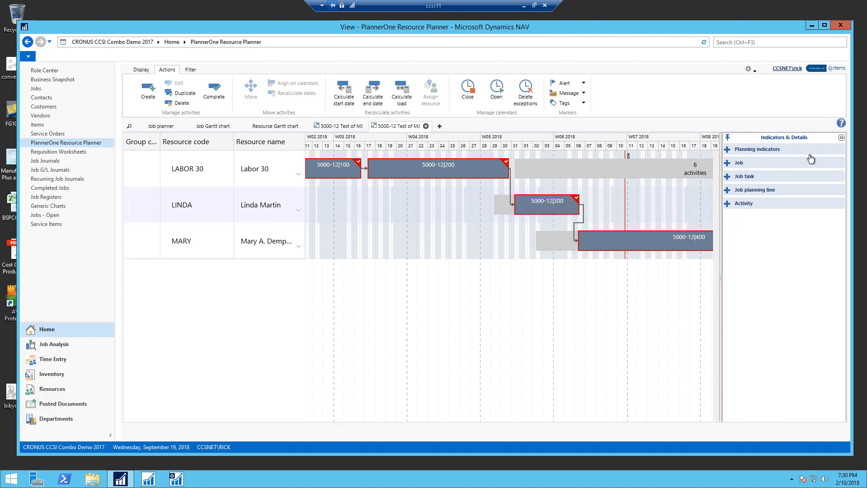
left_click(450, 167)
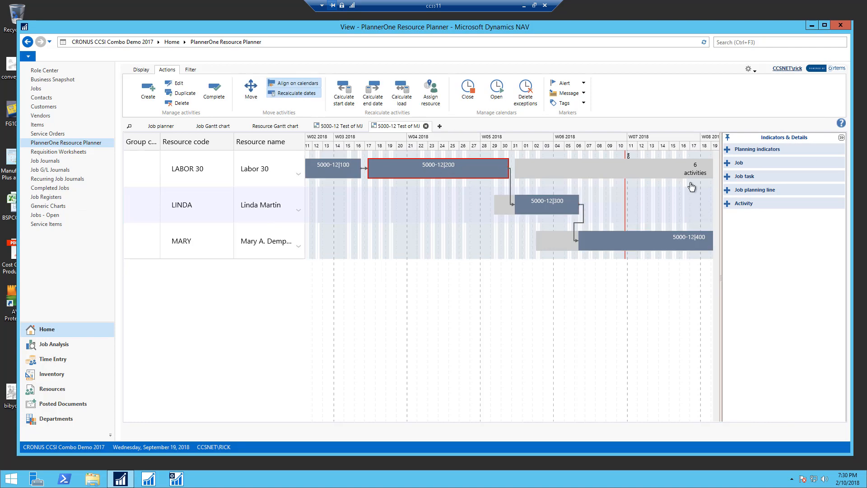
left_click(727, 204)
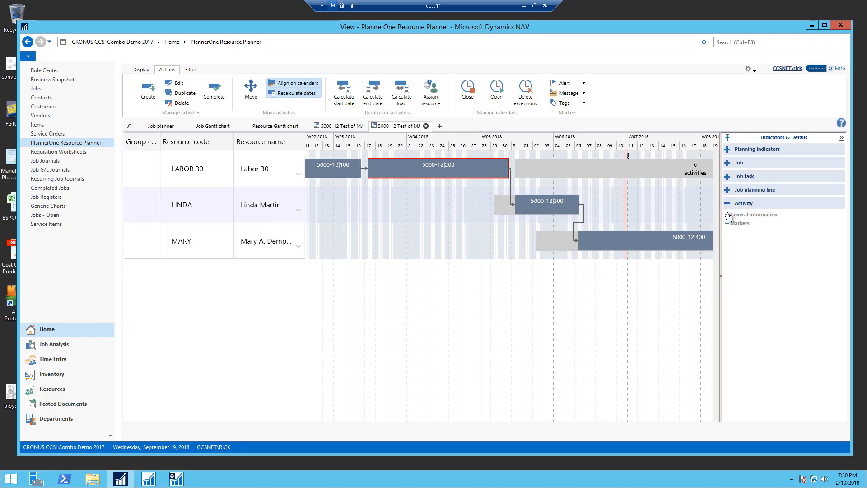
left_click(728, 216)
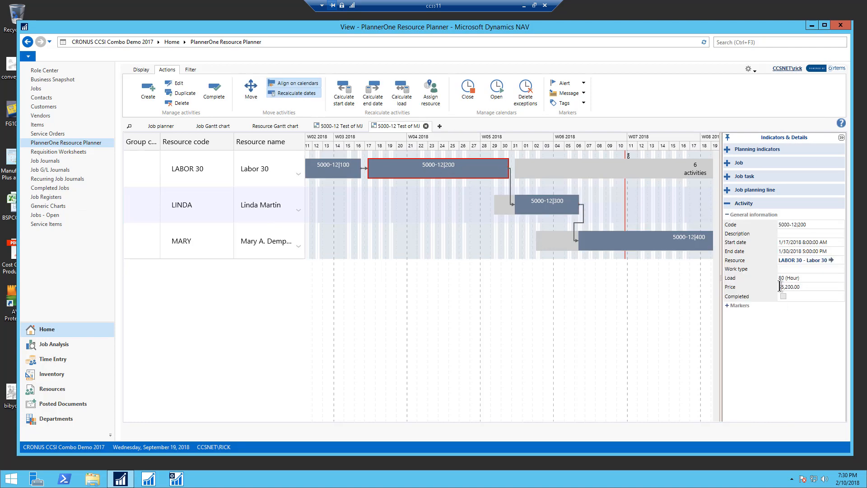
left_click(728, 191)
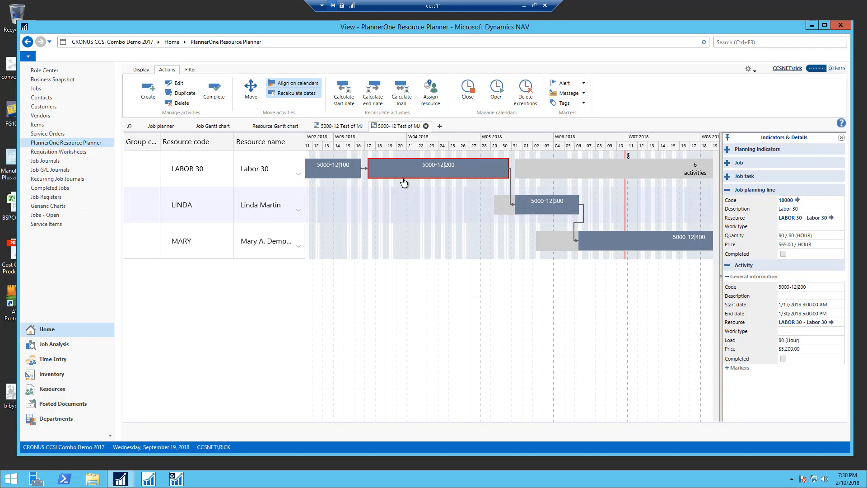
- Move activity 5000-12|200 from LABOR 30 to the resource assigned to activity 5000-12|400, starting 1/23/2018, and review the rescheduled linked activities
left_click(252, 93)
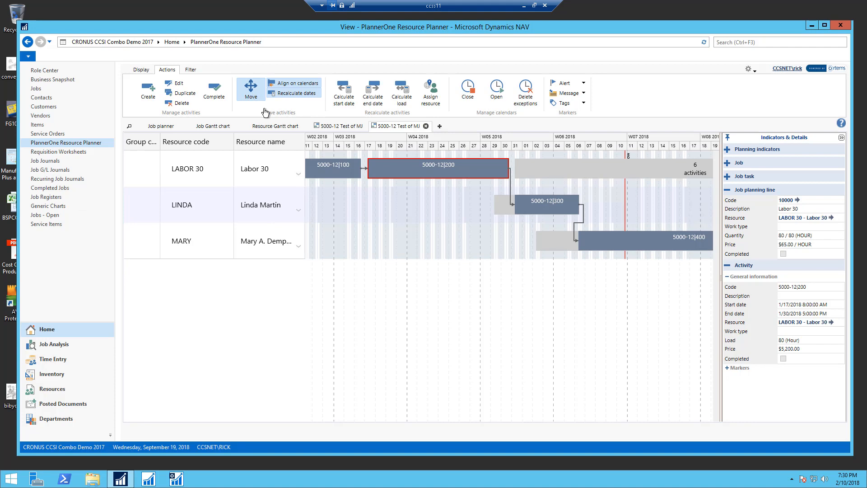
left_click_drag(392, 166, 427, 230)
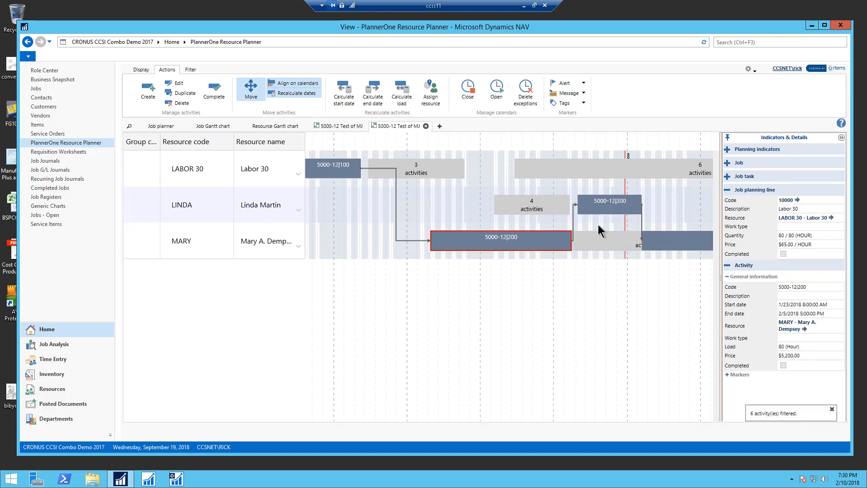
scroll(608, 207, "down", 2)
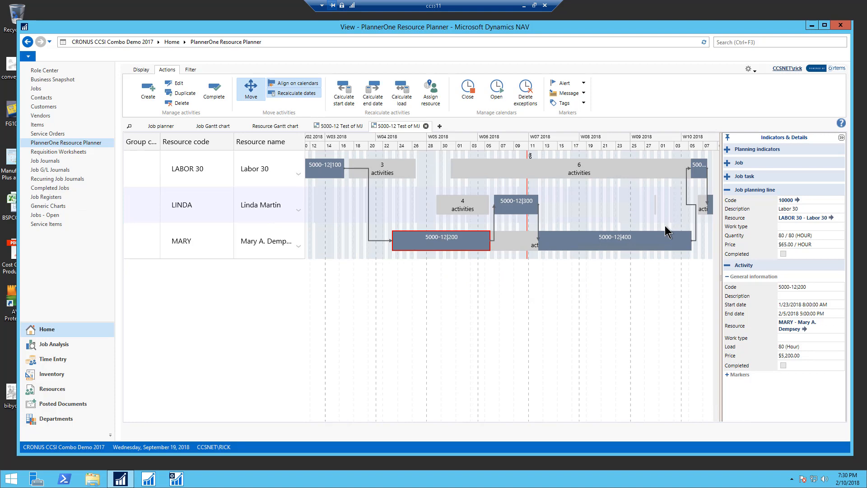
mouse_move(666, 239)
left_click_drag(620, 210, 568, 206)
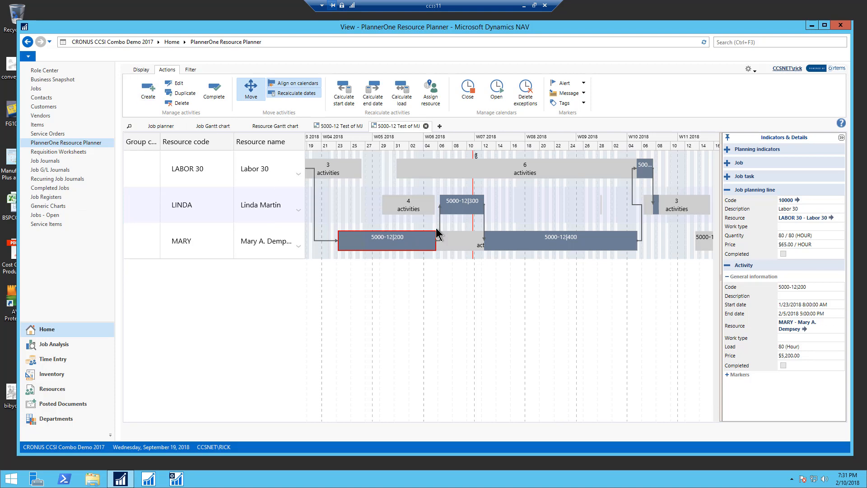
mouse_move(377, 244)
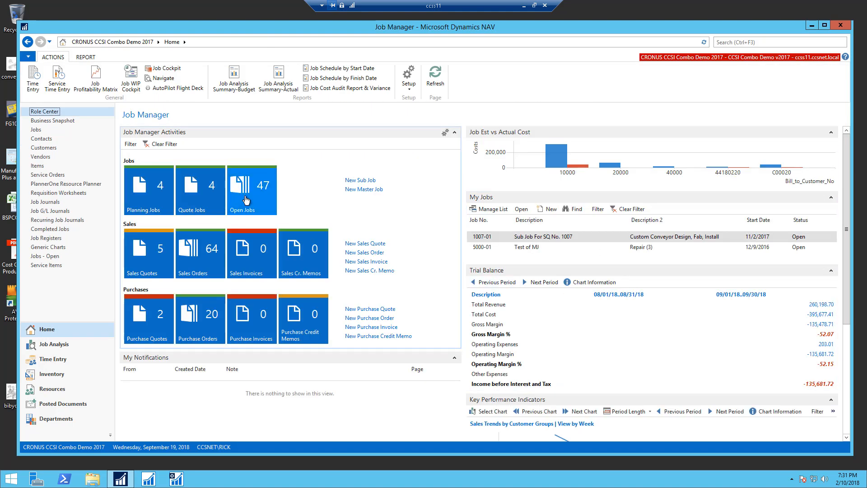
- Open the Scheduling page of job 5000-12 from the Job Manager's open jobs list
left_click(246, 201)
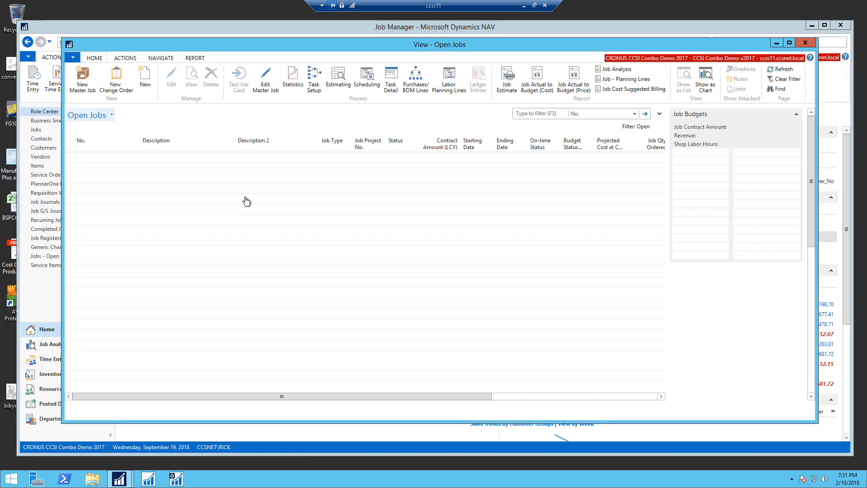
scroll(207, 285, "down", 9)
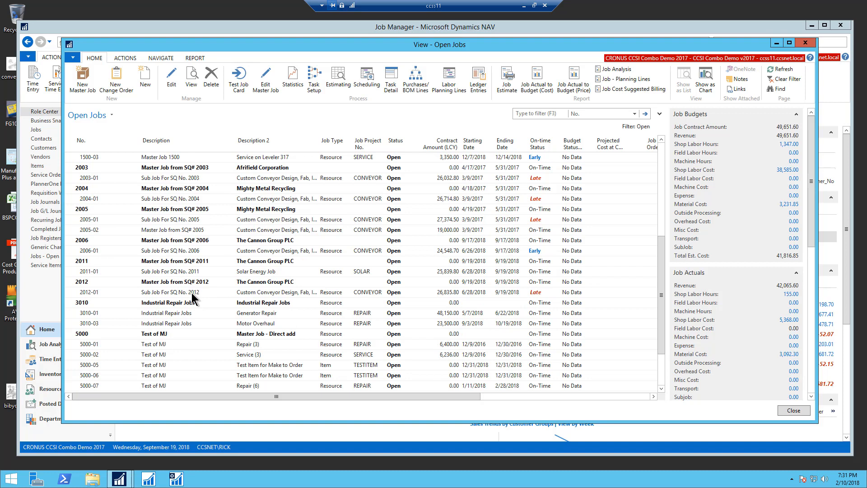
left_click(163, 345)
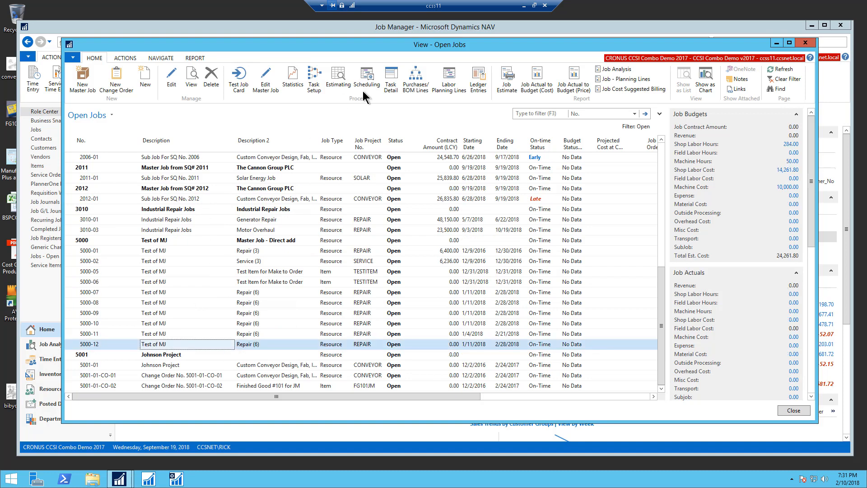
left_click(366, 76)
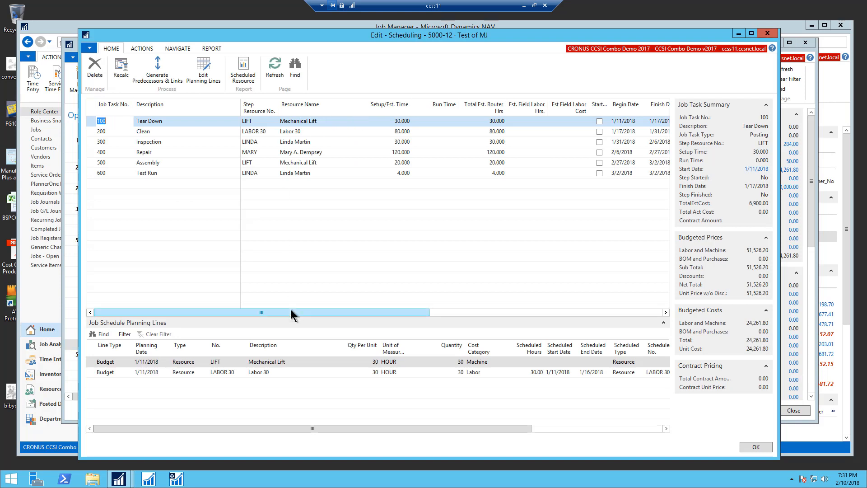
- Compare the estimated and scheduled resources, hours and dates of tasks 100 Tear Down and 200 Clean, including their planning lines
left_click_drag(294, 312, 479, 310)
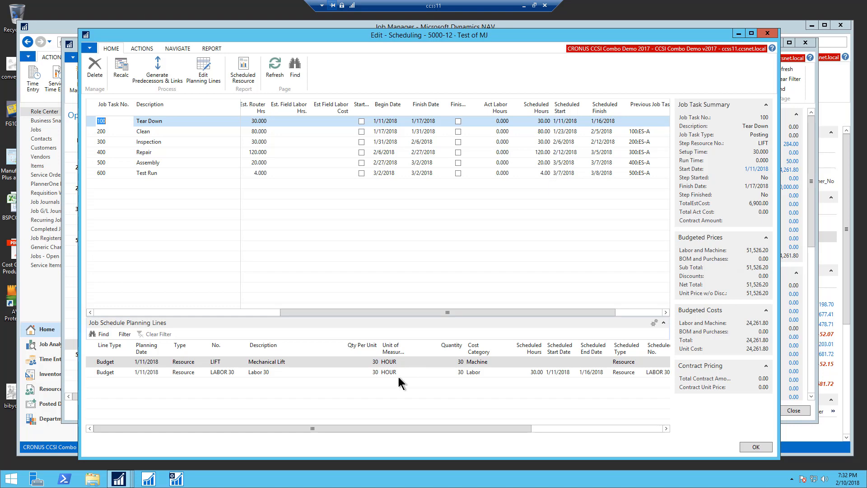
left_click(319, 374)
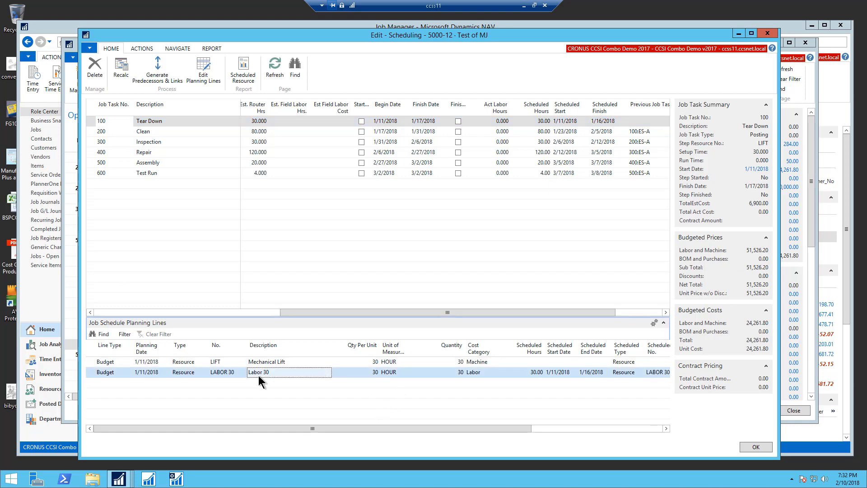
left_click_drag(312, 429, 364, 430)
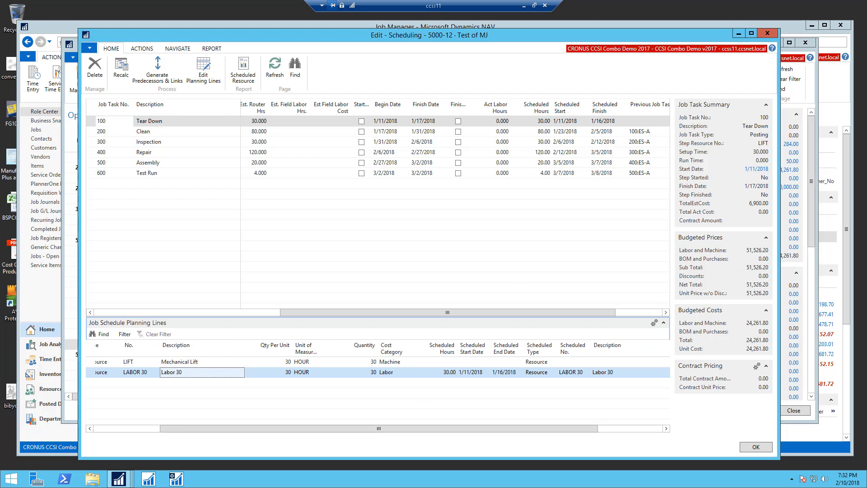
left_click(162, 131)
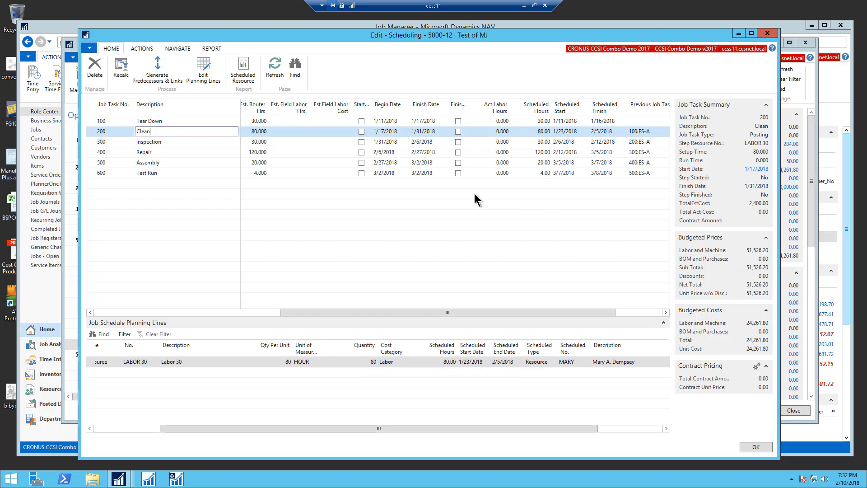
left_click(187, 121)
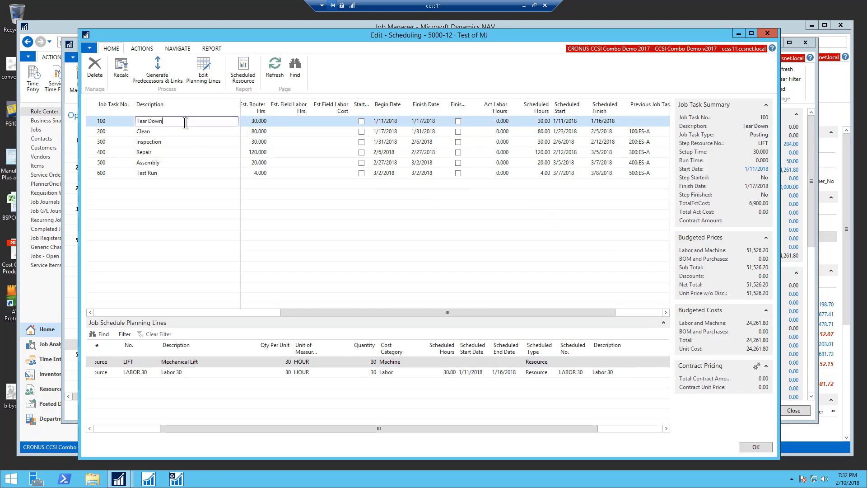
left_click(179, 132)
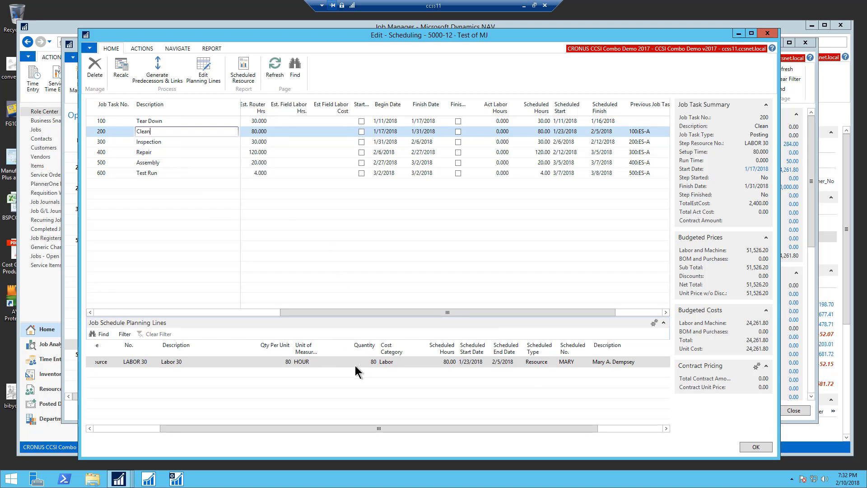
left_click_drag(332, 312, 127, 290)
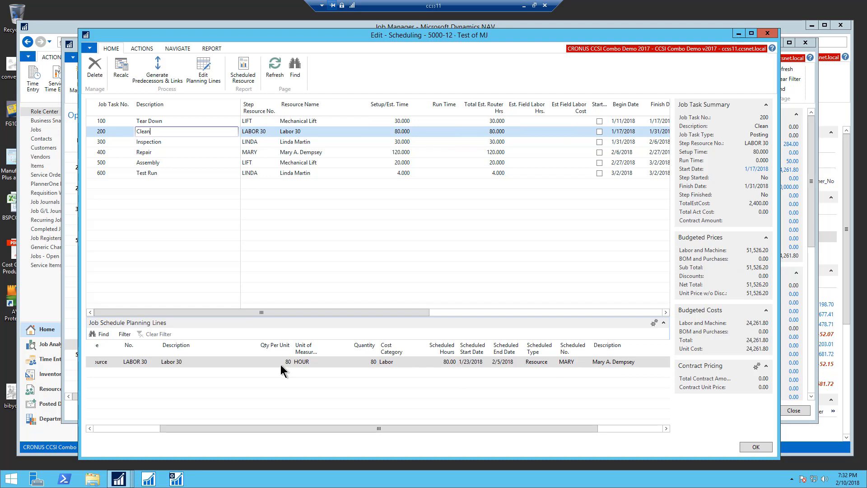
left_click_drag(479, 426, 546, 429)
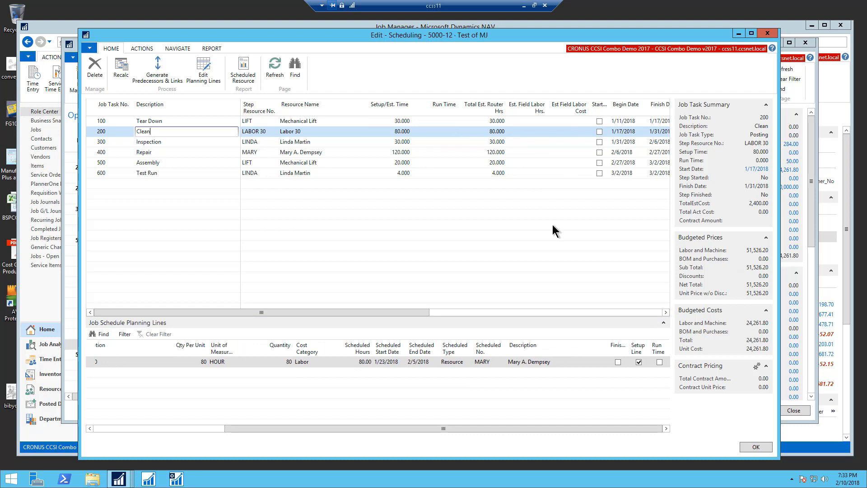
left_click_drag(446, 313, 574, 311)
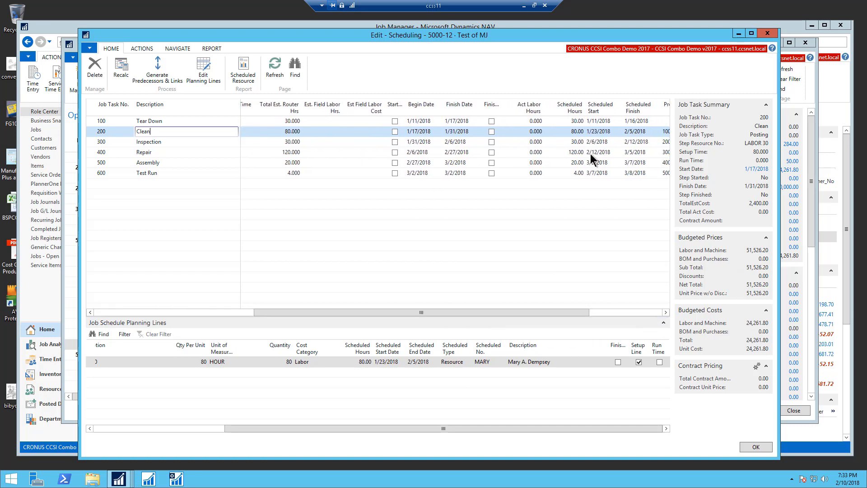
- View the PlannerOne activity entries behind the scheduled hours of task 200 Clean and of its planning line, closing each list
left_click(576, 133)
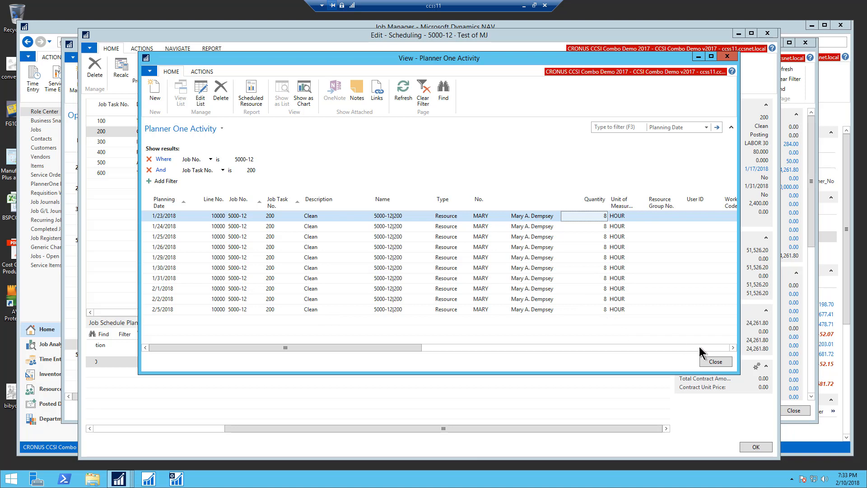
left_click(710, 360)
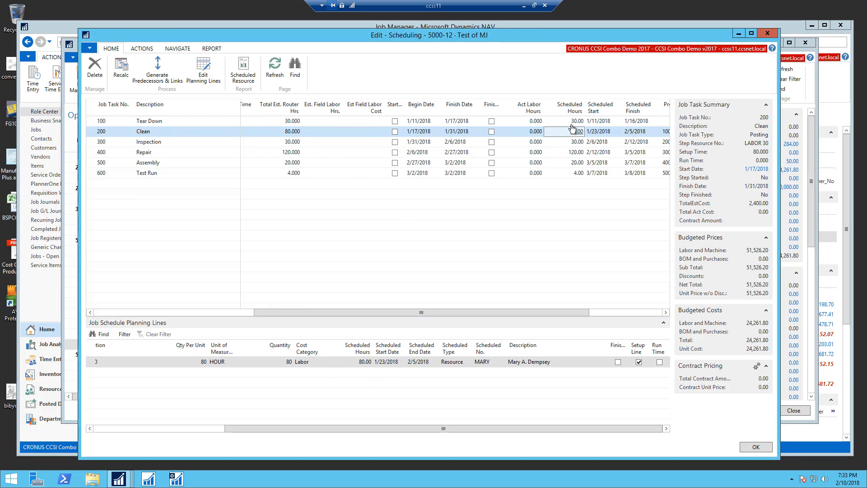
left_click(364, 364)
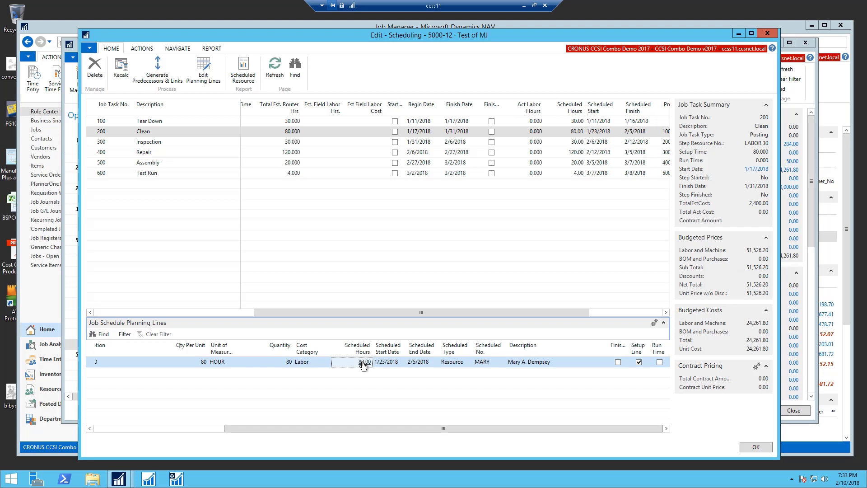
left_click(364, 363)
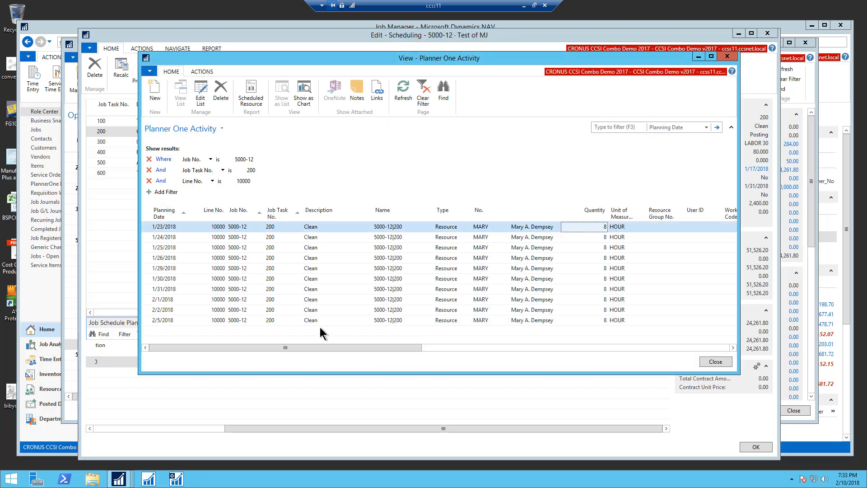
key("Escape")
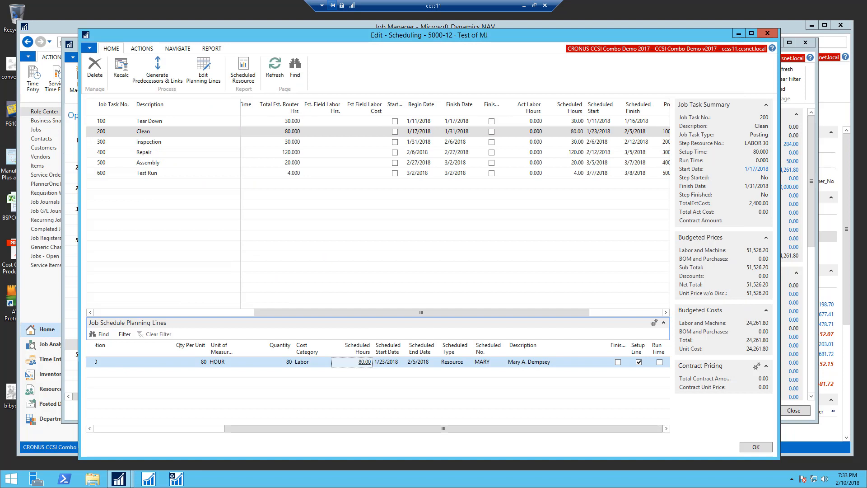